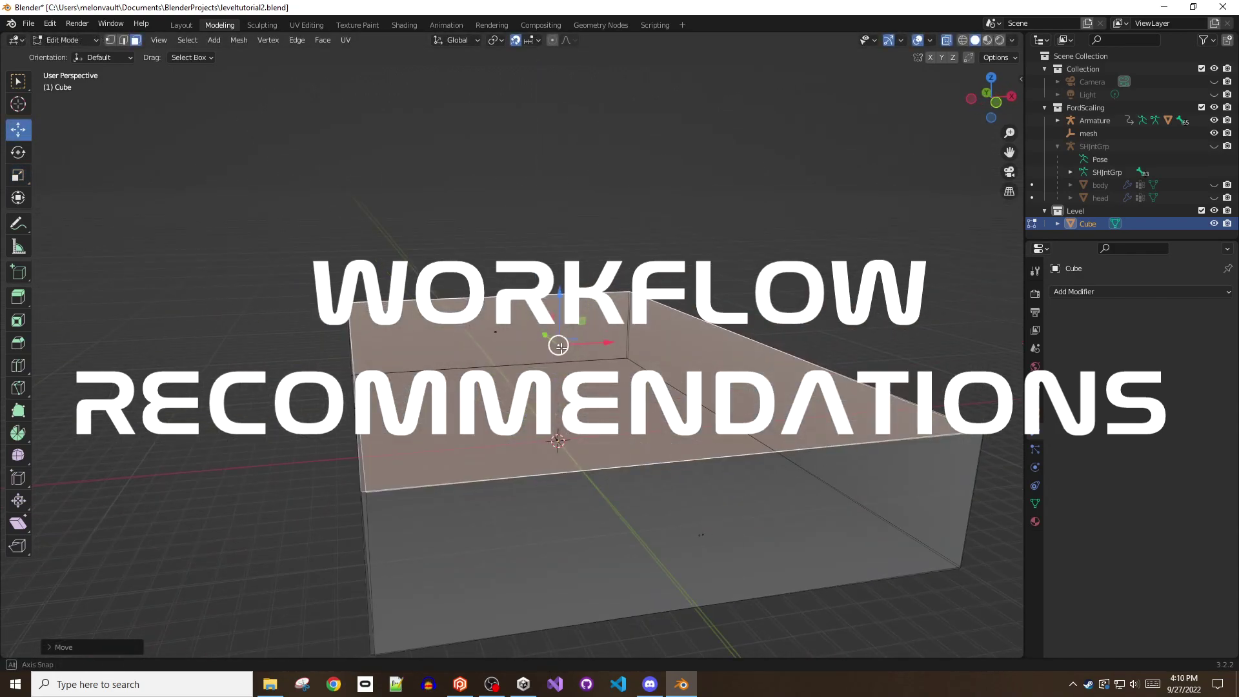
# Add two evenly spaced loop cuts across the width of the room box.
pyautogui.moveTo(559, 346); pyautogui.dragTo(570, 329, button='middle')
pyautogui.press('2')
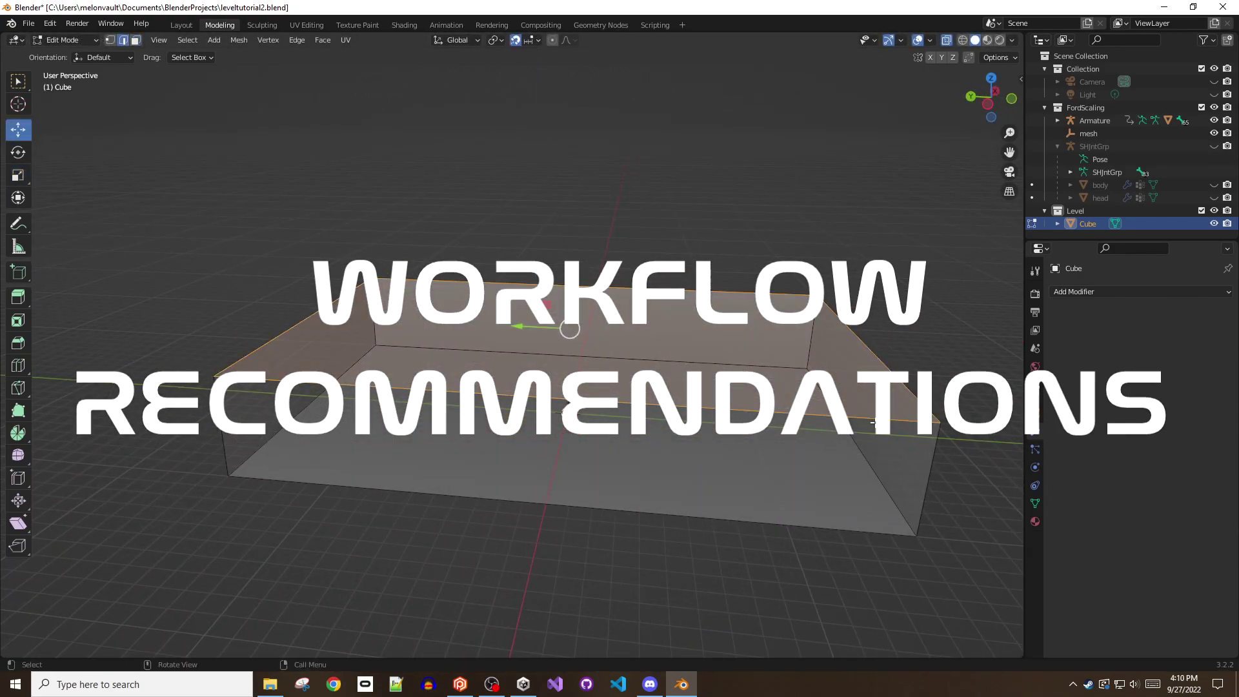
pyautogui.hotkey('alt', 'a')
pyautogui.hotkey('ctrl', 'r')
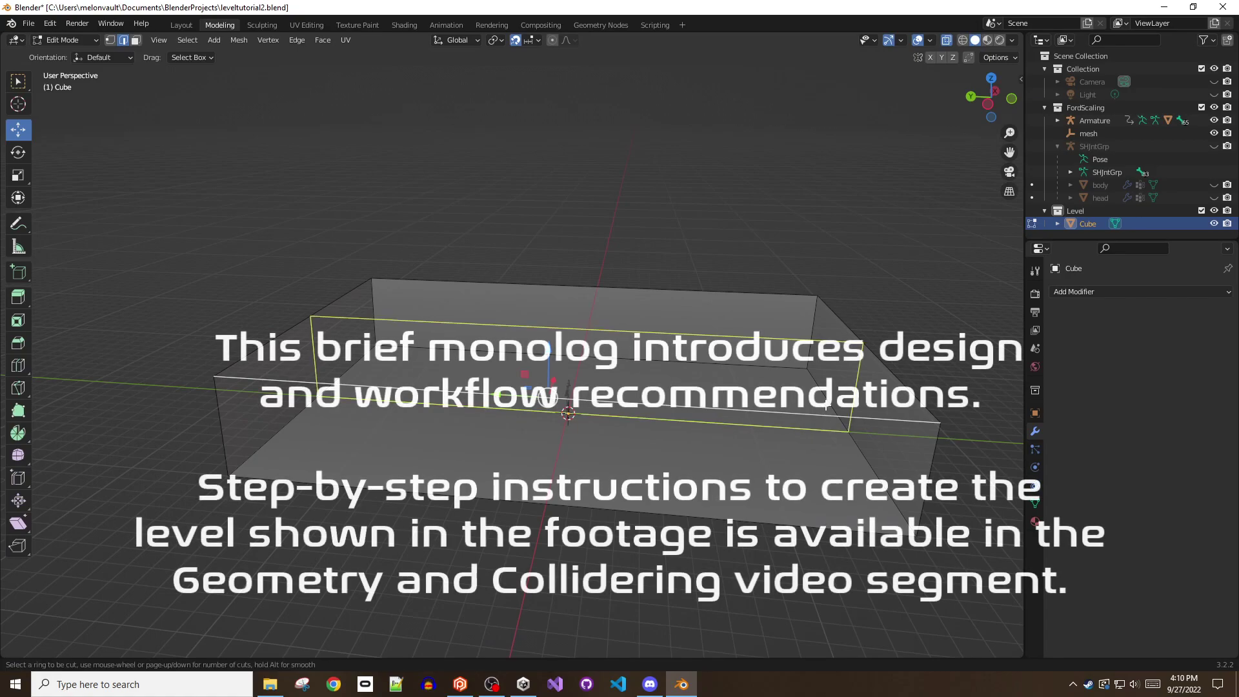
pyautogui.scroll(1, 803, 442)
pyautogui.click(803, 442)
pyautogui.click(555, 362)
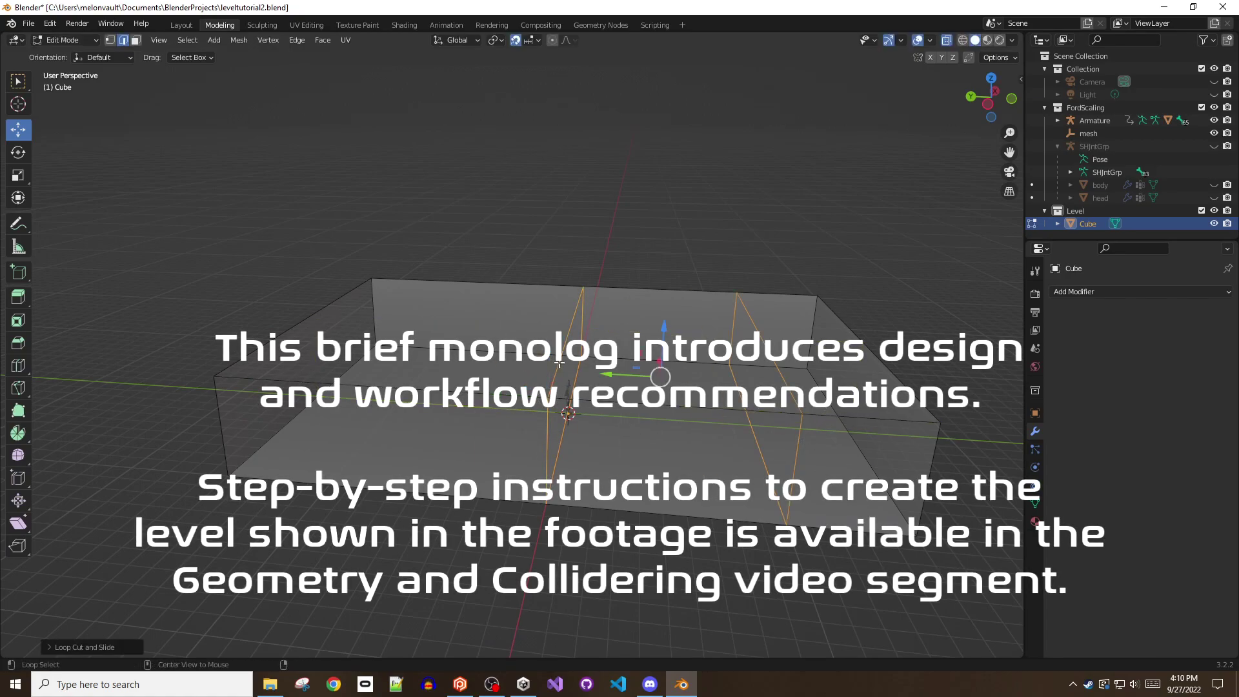
# Move one crosswise edge loop toward the other so the pair bounds a narrow strip near one end of the room.
pyautogui.keyDown('alt'); pyautogui.click(559, 364); pyautogui.keyUp('alt')
pyautogui.press('g')
pyautogui.click(670, 408)
pyautogui.moveTo(670, 408); pyautogui.dragTo(747, 434, button='middle')
# Extrude the narrow floor strip between the two loops upward into a low raised platform.
pyautogui.press('3')
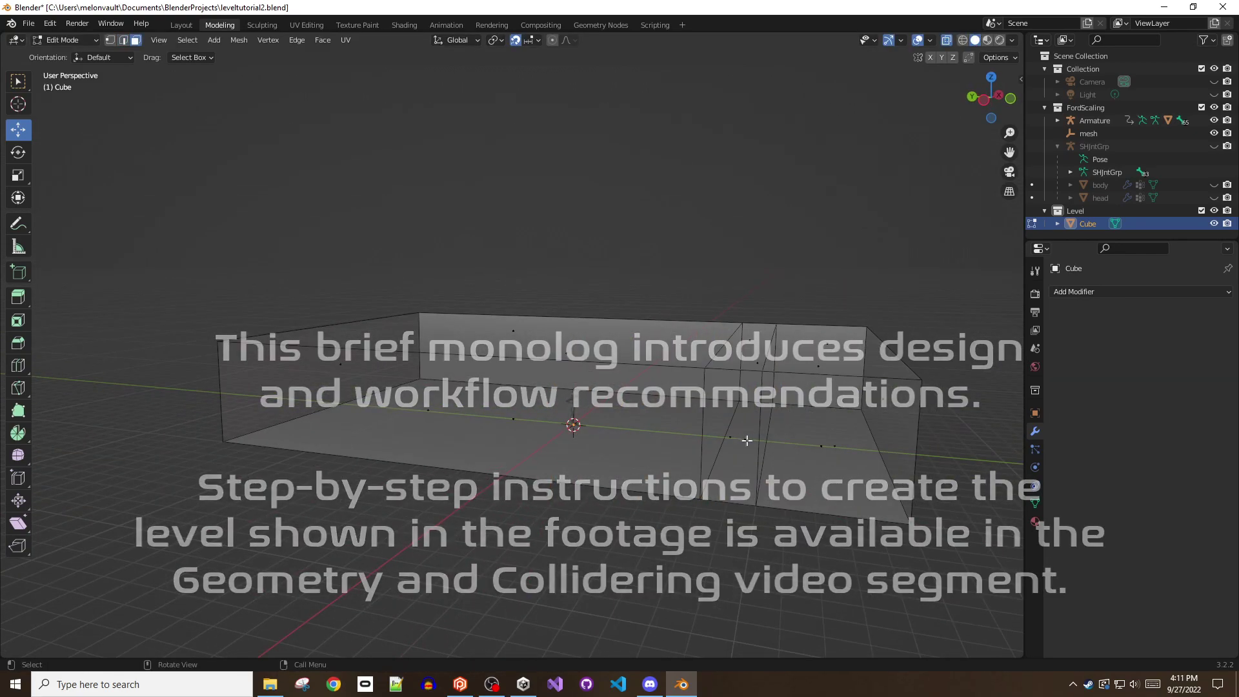
pyautogui.click(747, 435)
pyautogui.press('e')
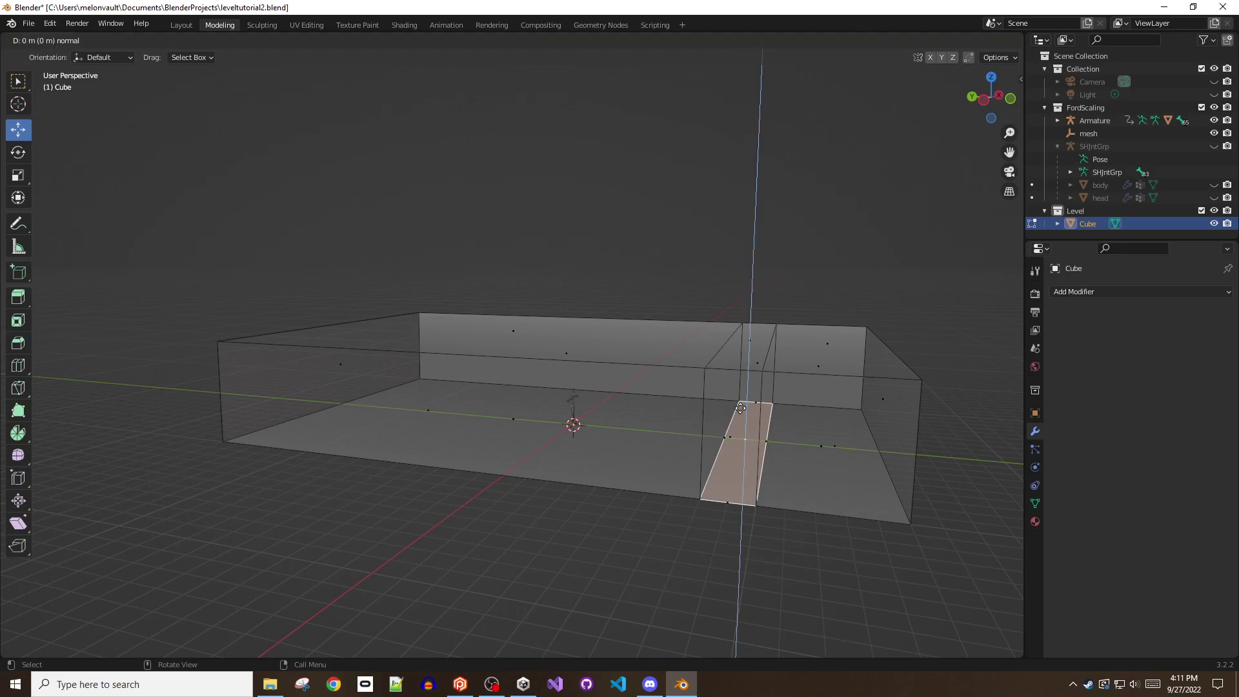
pyautogui.click(742, 392)
pyautogui.moveTo(743, 393); pyautogui.dragTo(643, 408, button='middle')
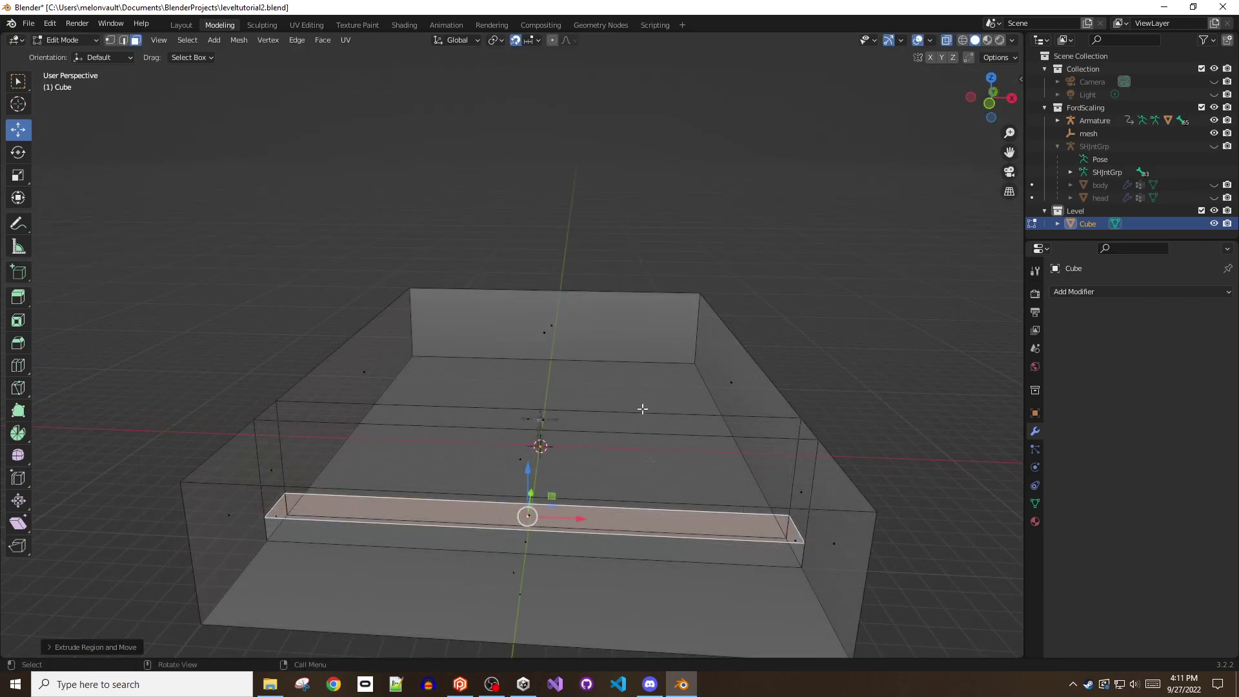
# Add five evenly spaced lengthwise loop cuts through the room, keeping them centred without sliding.
pyautogui.press('2')
pyautogui.click(550, 289)
pyautogui.hotkey('ctrl', 'r')
pyautogui.scroll(4, 551, 289)
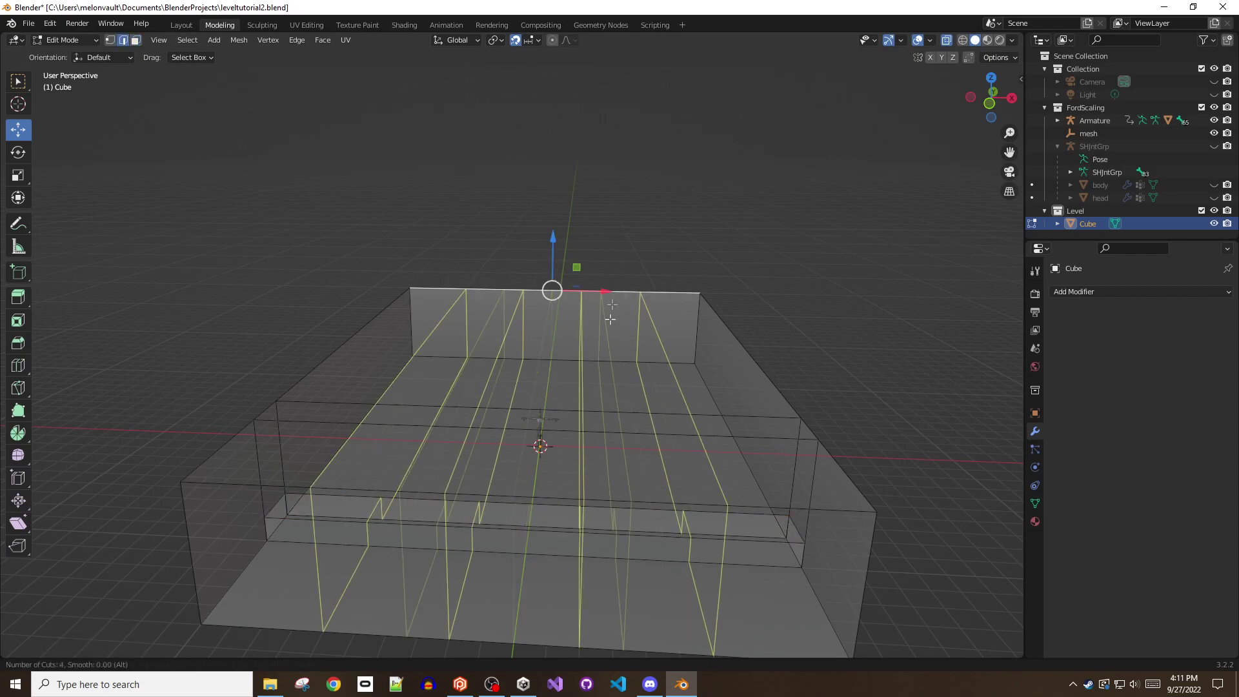
pyautogui.click(610, 319)
pyautogui.rightClick(611, 326)
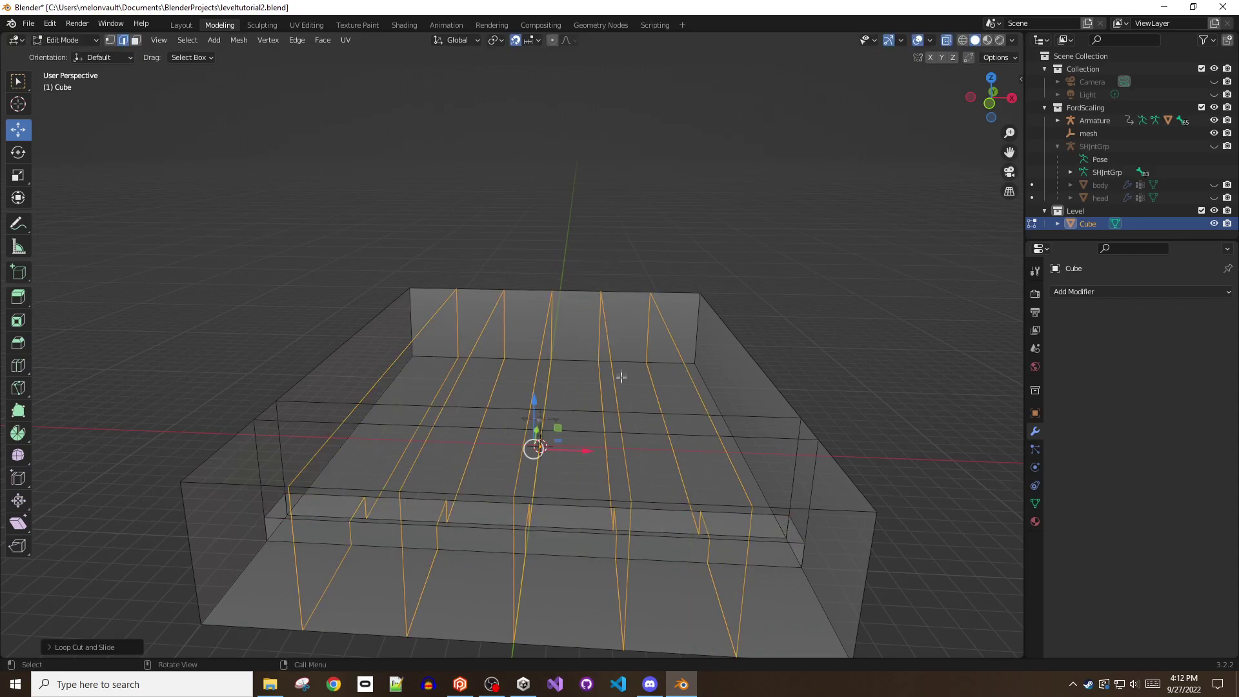
# Reposition individual lengthwise edge loops along the X axis to form narrow strips.
pyautogui.keyDown('alt'); pyautogui.click(618, 374); pyautogui.keyUp('alt')
pyautogui.keyDown('alt'); pyautogui.click(734, 463); pyautogui.keyUp('alt')
pyautogui.moveTo(734, 463); pyautogui.dragTo(723, 462)
pyautogui.click(520, 459)
pyautogui.keyDown('alt'); pyautogui.click(536, 377); pyautogui.keyUp('alt')
pyautogui.moveTo(588, 452); pyautogui.dragTo(612, 453)
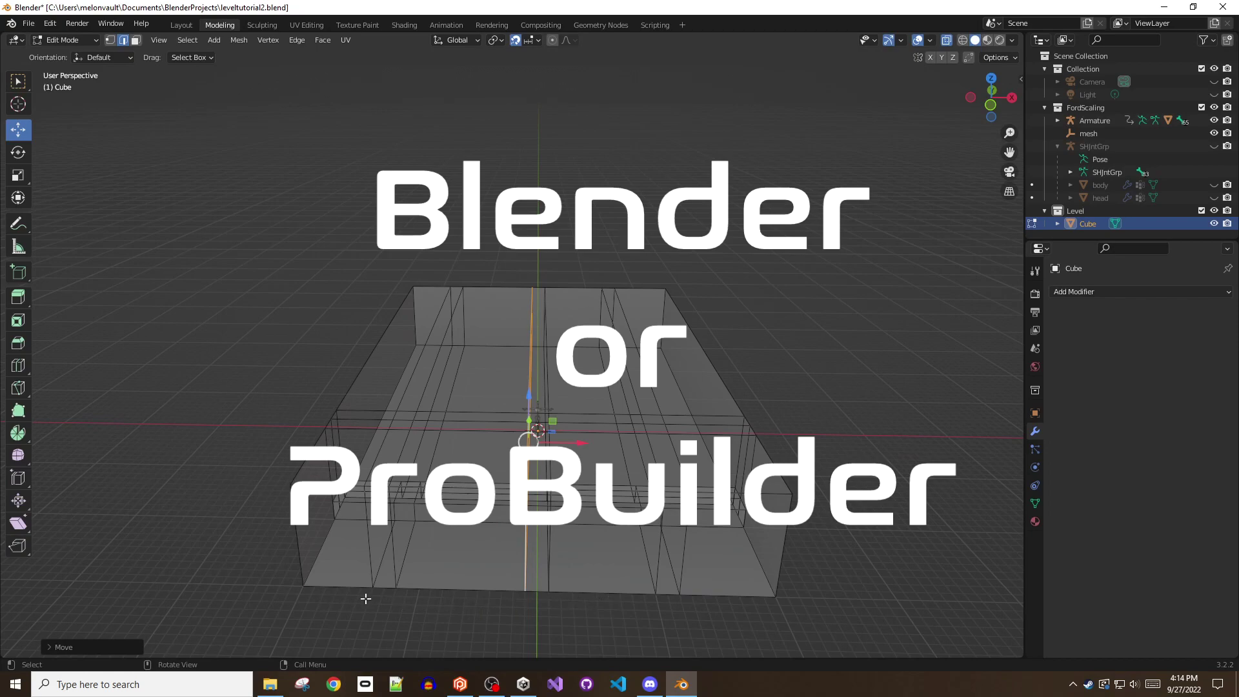
# Select the pair of lengthwise edge loops on the negative X side and shift them along X toward the room's centre.
pyautogui.click(394, 545)
pyautogui.keyDown('alt'); pyautogui.click(394, 543); pyautogui.keyUp('alt')
pyautogui.keyDown('alt'); pyautogui.click(368, 543); pyautogui.keyUp('alt')
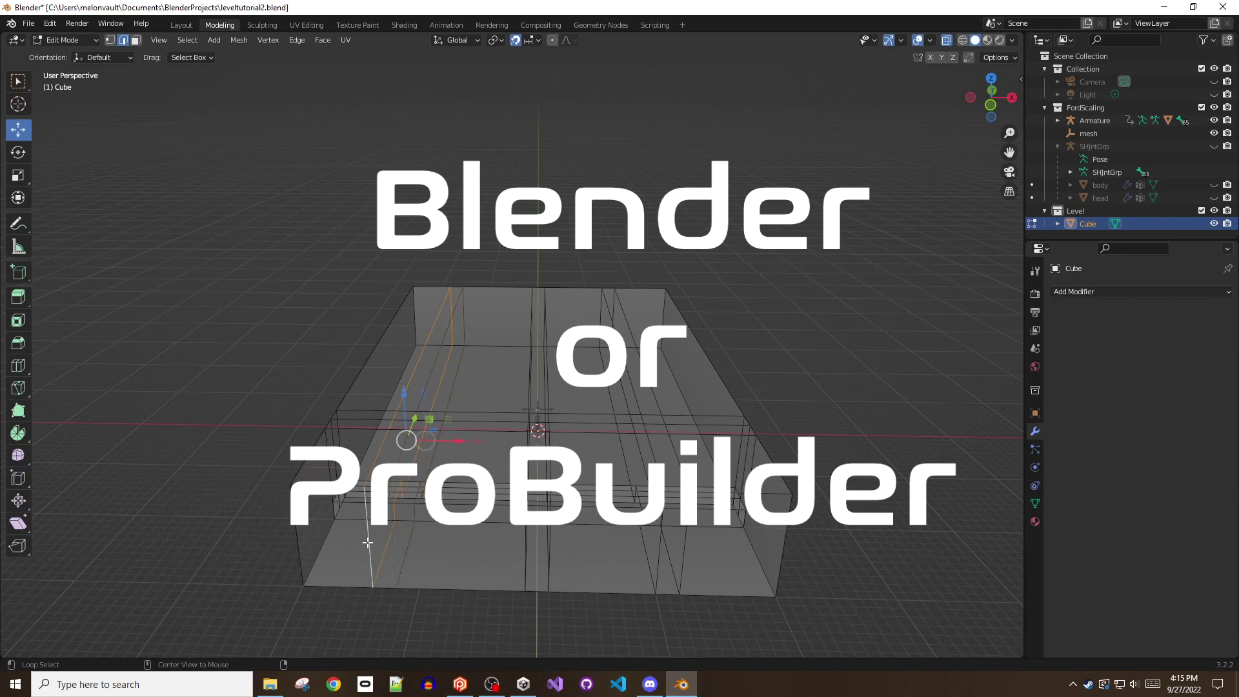
pyautogui.keyDown('alt'); pyautogui.keyDown('shift'); pyautogui.click(391, 554); pyautogui.keyUp('shift'); pyautogui.keyUp('alt')
pyautogui.moveTo(462, 442); pyautogui.dragTo(485, 445)
pyautogui.moveTo(567, 542)
pyautogui.mouseDown(button='middle')
pyautogui.moveTo(543, 517)
pyautogui.moveTo(567, 528)
pyautogui.mouseUp(button='middle')
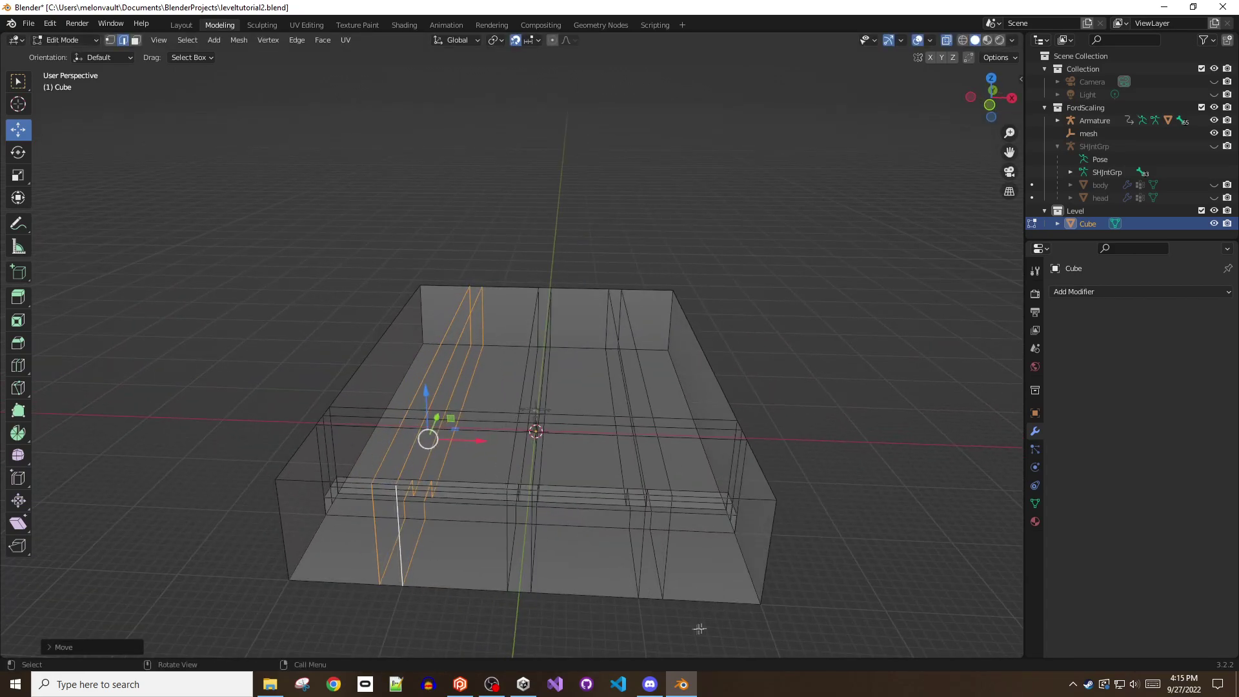
pyautogui.moveTo(495, 571); pyautogui.dragTo(474, 549, button='middle')
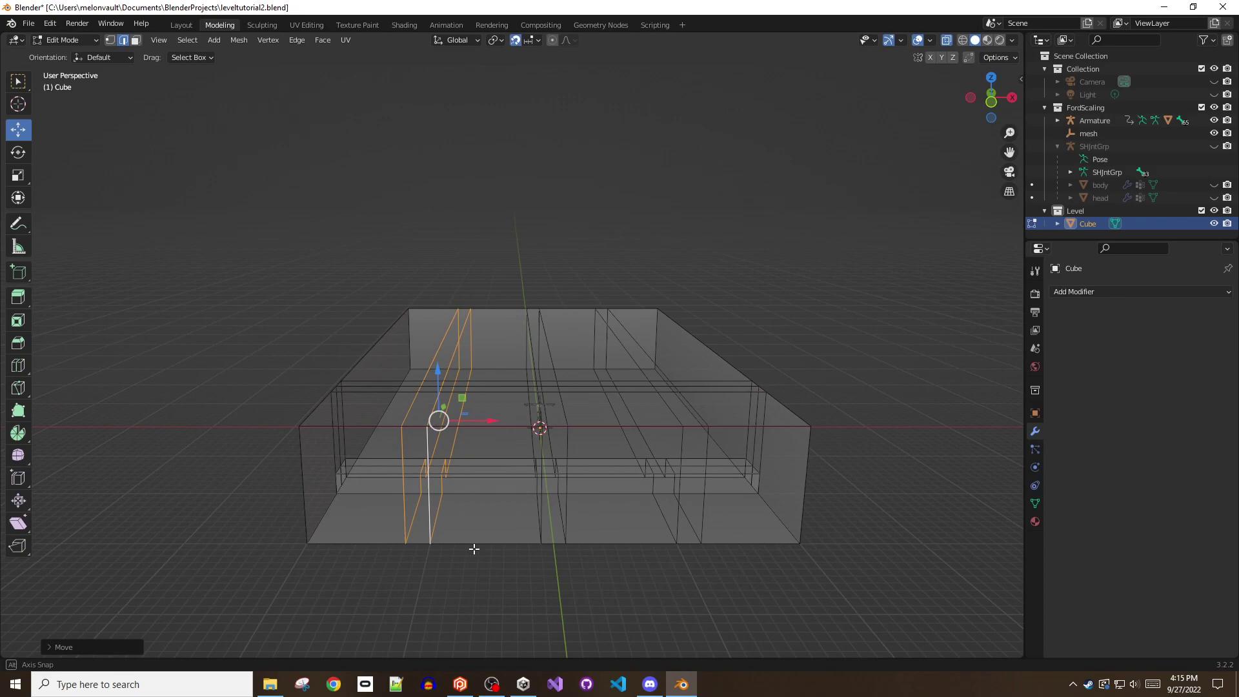
pyautogui.moveTo(492, 424); pyautogui.dragTo(502, 424)
# Select the pair of lengthwise edge loops on the positive X side and shift them along X toward the room's centre.
pyautogui.keyDown('alt'); pyautogui.click(681, 467); pyautogui.keyUp('alt')
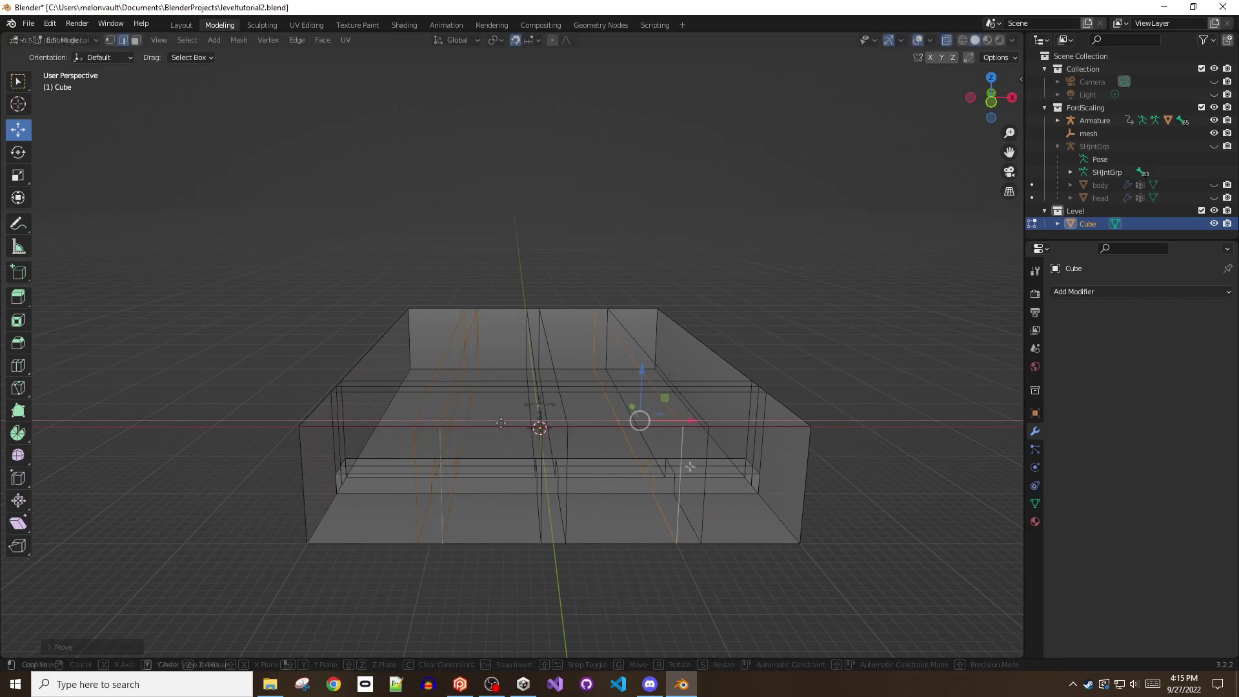
pyautogui.keyDown('alt'); pyautogui.keyDown('shift'); pyautogui.click(705, 462); pyautogui.keyUp('shift'); pyautogui.keyUp('alt')
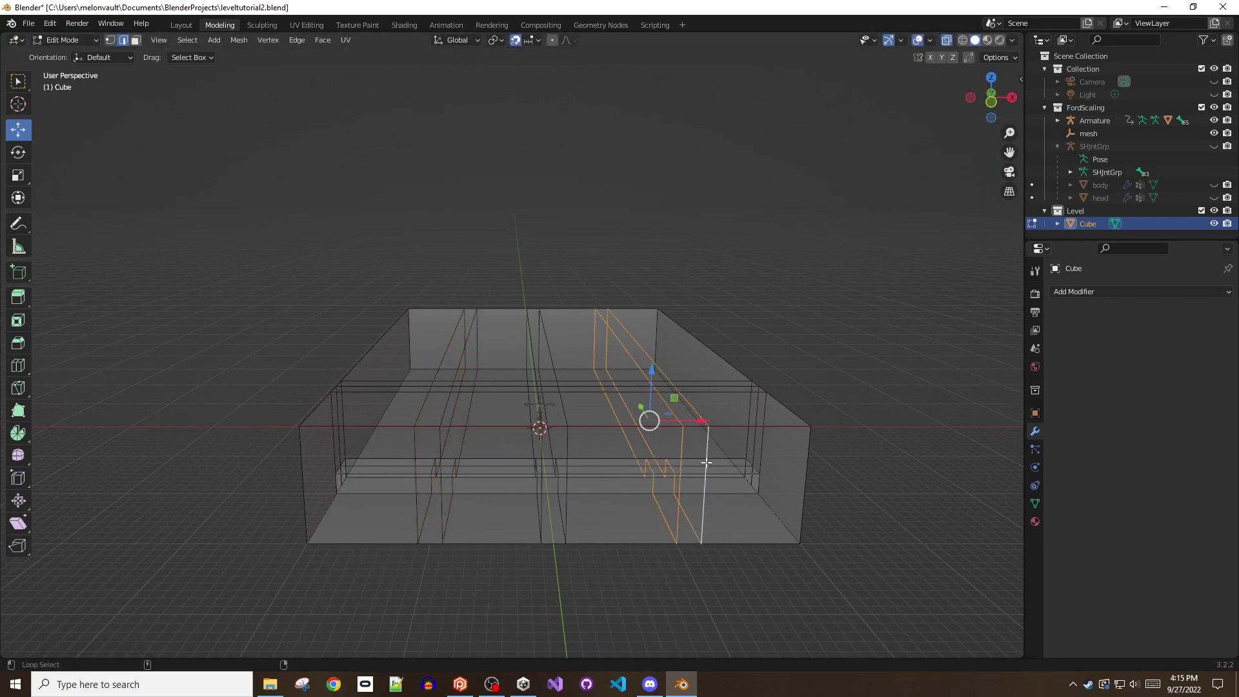
pyautogui.moveTo(703, 421); pyautogui.dragTo(690, 424)
# Select the three narrow top faces on the raised platform and extrude them upward about 2.5 m as pillars.
pyautogui.moveTo(656, 498); pyautogui.dragTo(503, 513, button='middle')
pyautogui.press('3')
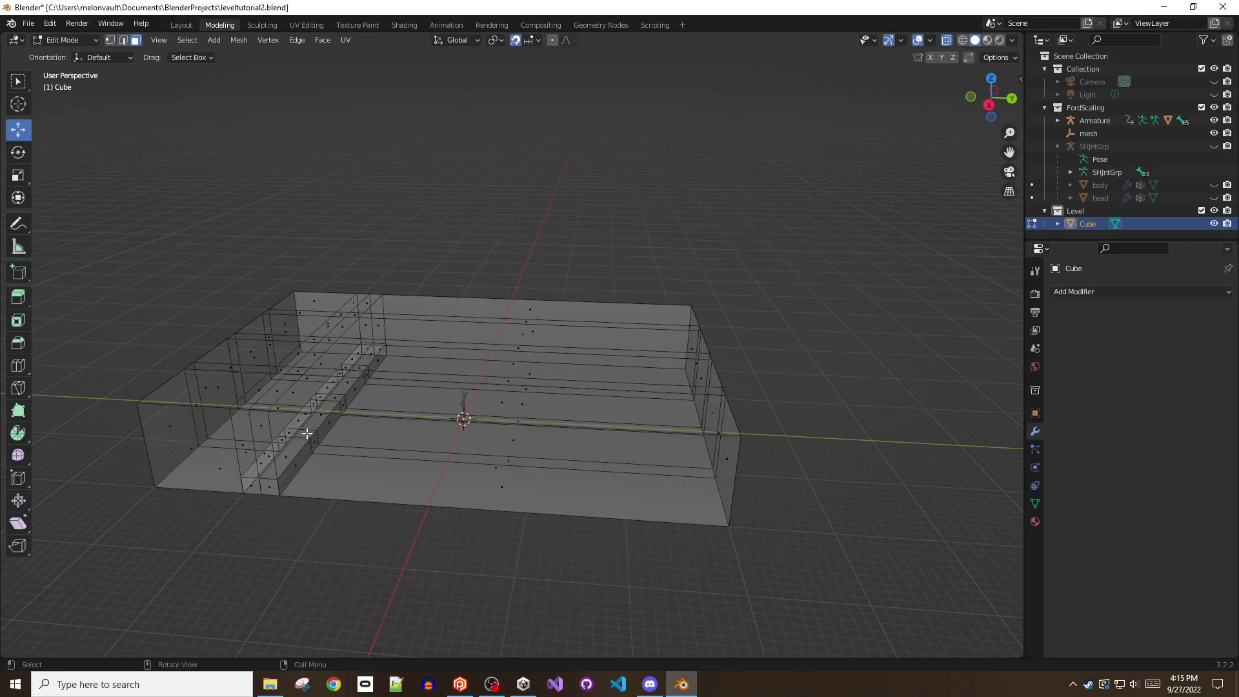
pyautogui.click(307, 433)
pyautogui.moveTo(320, 415); pyautogui.dragTo(549, 390, button='middle')
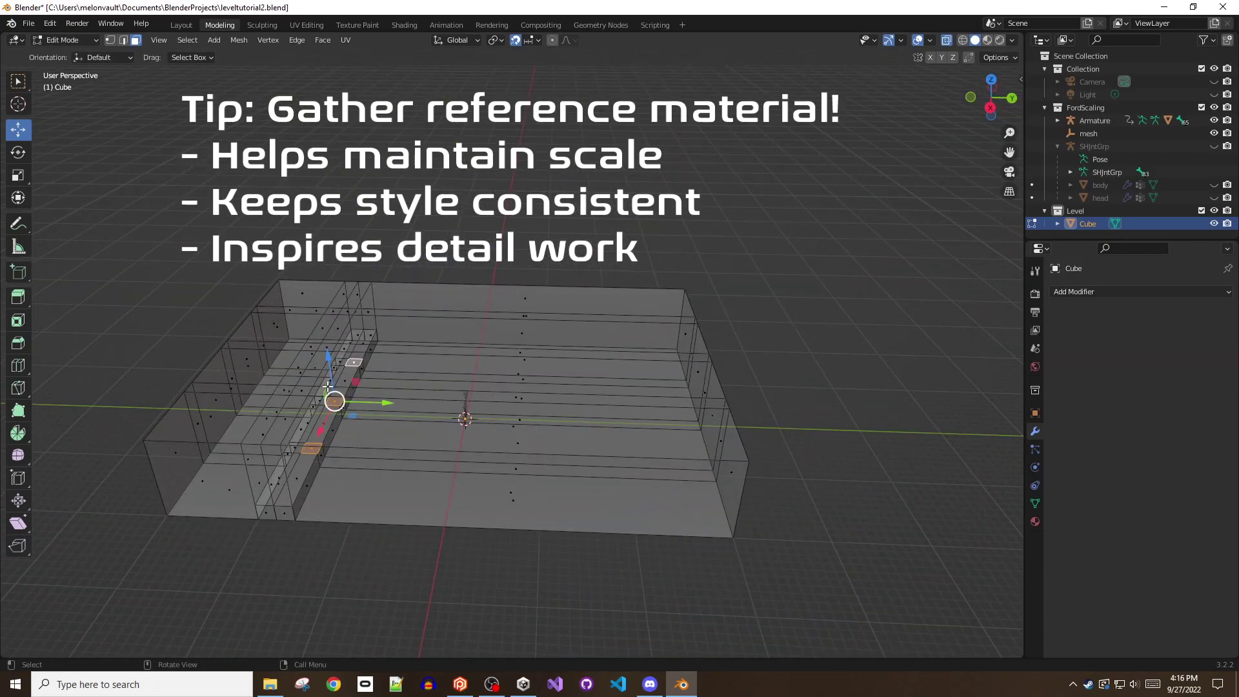
pyautogui.press('e')
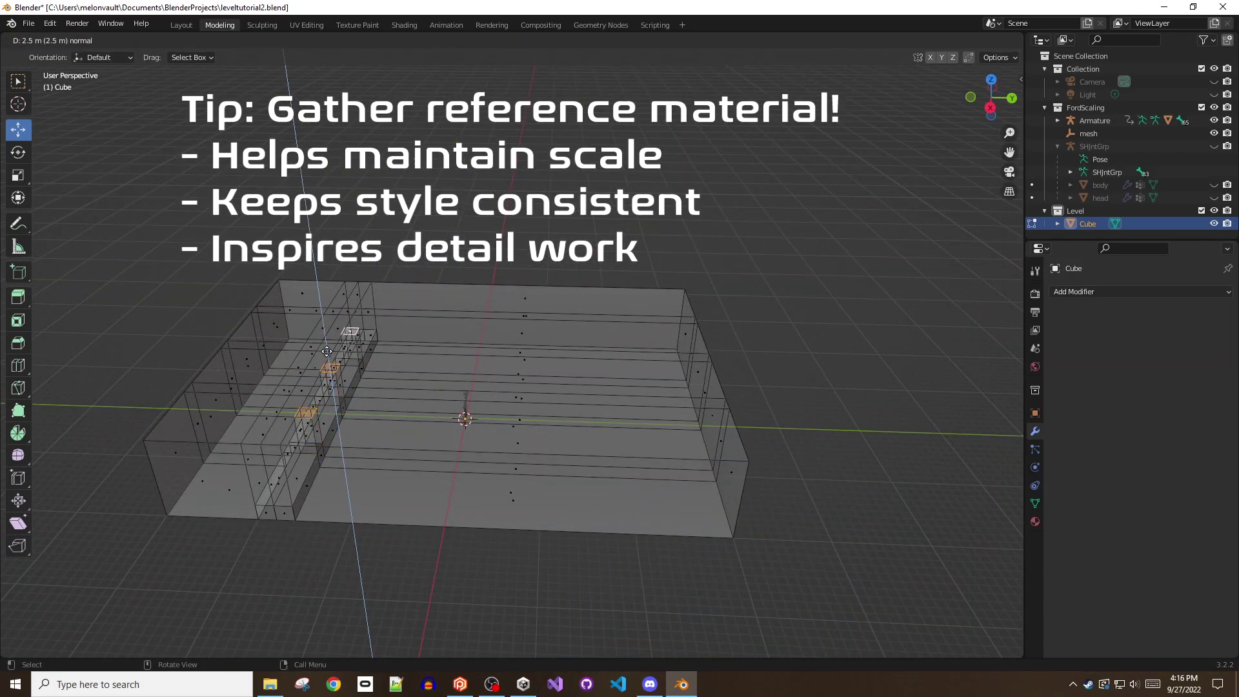
pyautogui.click(326, 351)
# Extrude the inward-facing faces of the three pillars and the platform faces below them about 23 m toward the far wall.
pyautogui.moveTo(452, 419); pyautogui.dragTo(319, 378, button='middle')
pyautogui.scroll(5, 390, 387)
pyautogui.click(492, 382)
pyautogui.keyDown('shift'); pyautogui.click(343, 382); pyautogui.keyUp('shift')
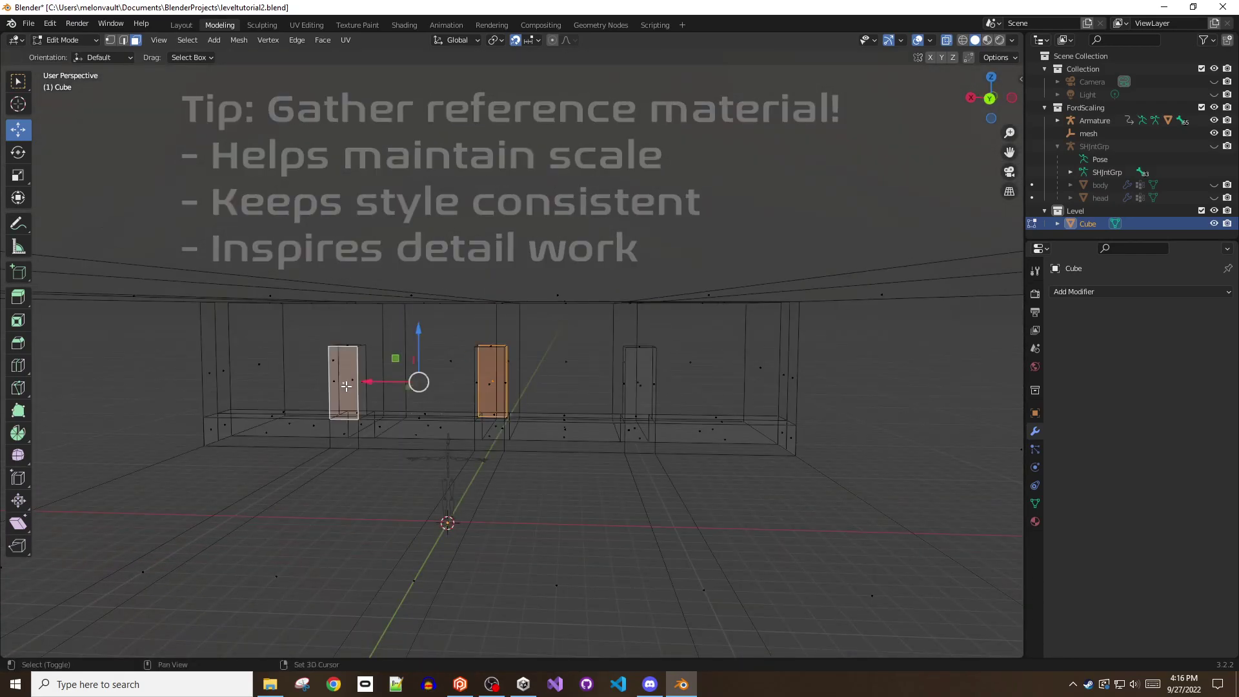
pyautogui.keyDown('shift'); pyautogui.click(636, 387); pyautogui.keyUp('shift')
pyautogui.moveTo(637, 387); pyautogui.dragTo(874, 470, button='middle')
pyautogui.keyDown('shift'); pyautogui.click(873, 470); pyautogui.keyUp('shift')
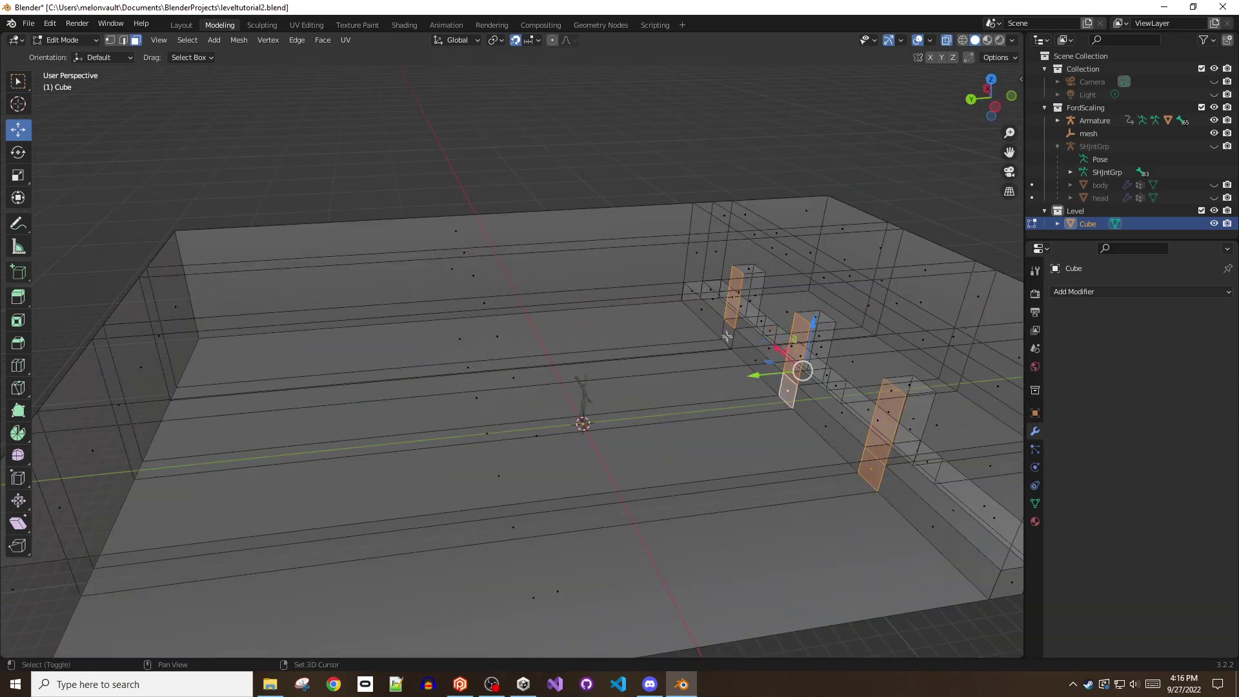
pyautogui.press('g')
pyautogui.press('z')
pyautogui.press('z')
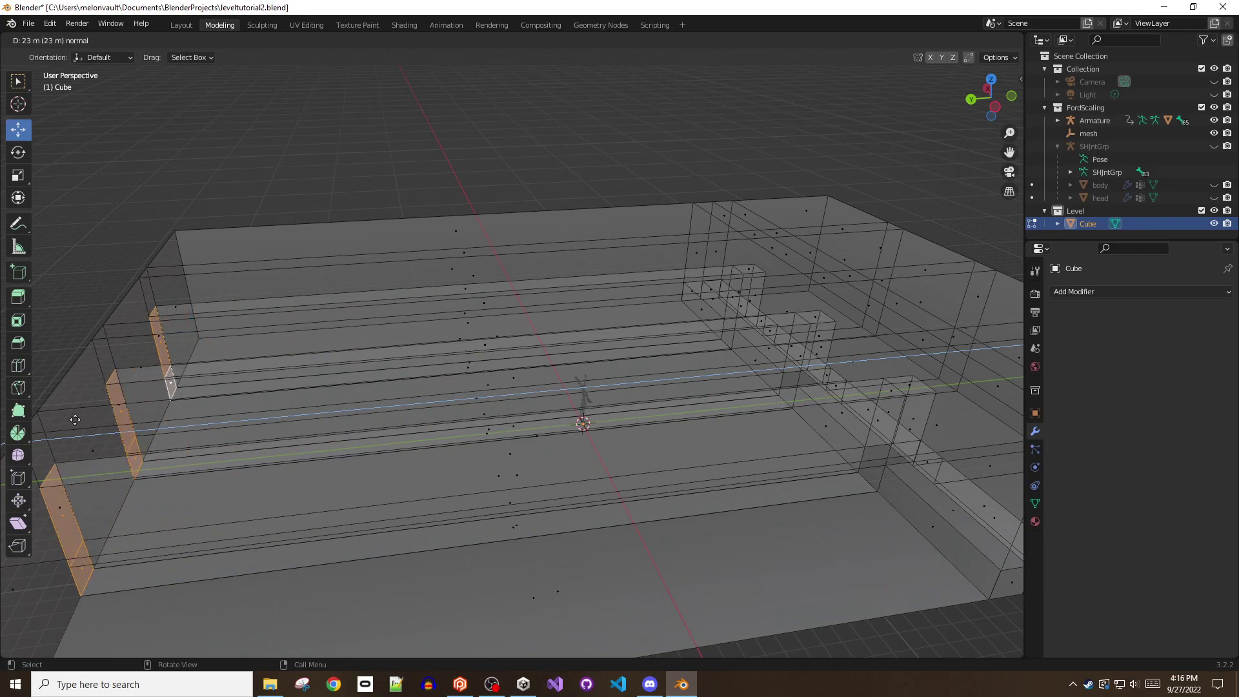
pyautogui.click(100, 423)
# Bevel the top end edges of the three long dividers above the platform by about 0.72 m.
pyautogui.moveTo(100, 423); pyautogui.dragTo(751, 472, button='middle')
pyautogui.click(698, 394)
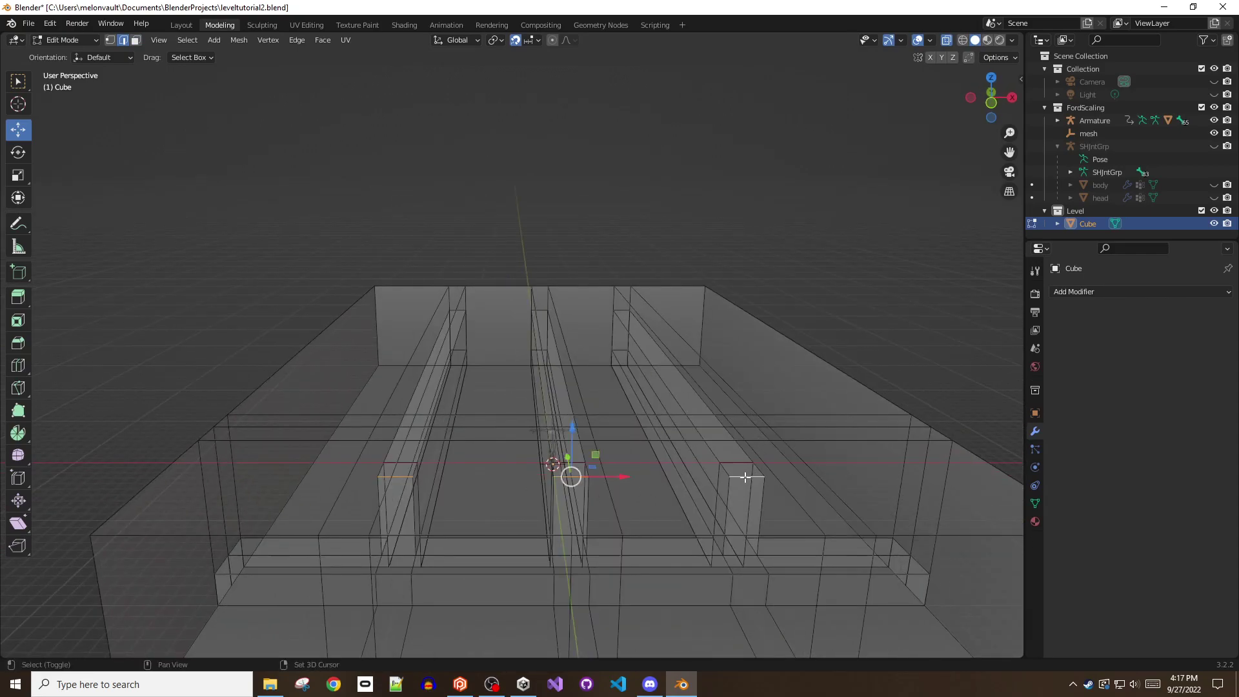
pyautogui.click(18, 342)
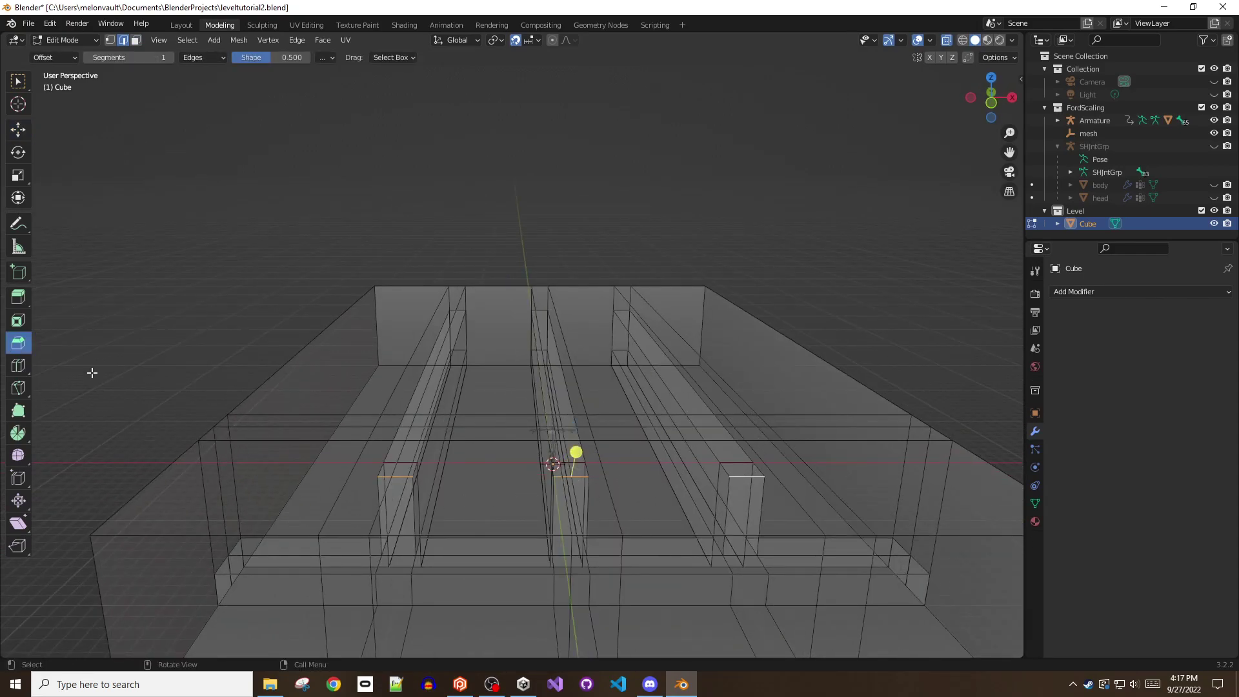
pyautogui.scroll(2, 599, 501)
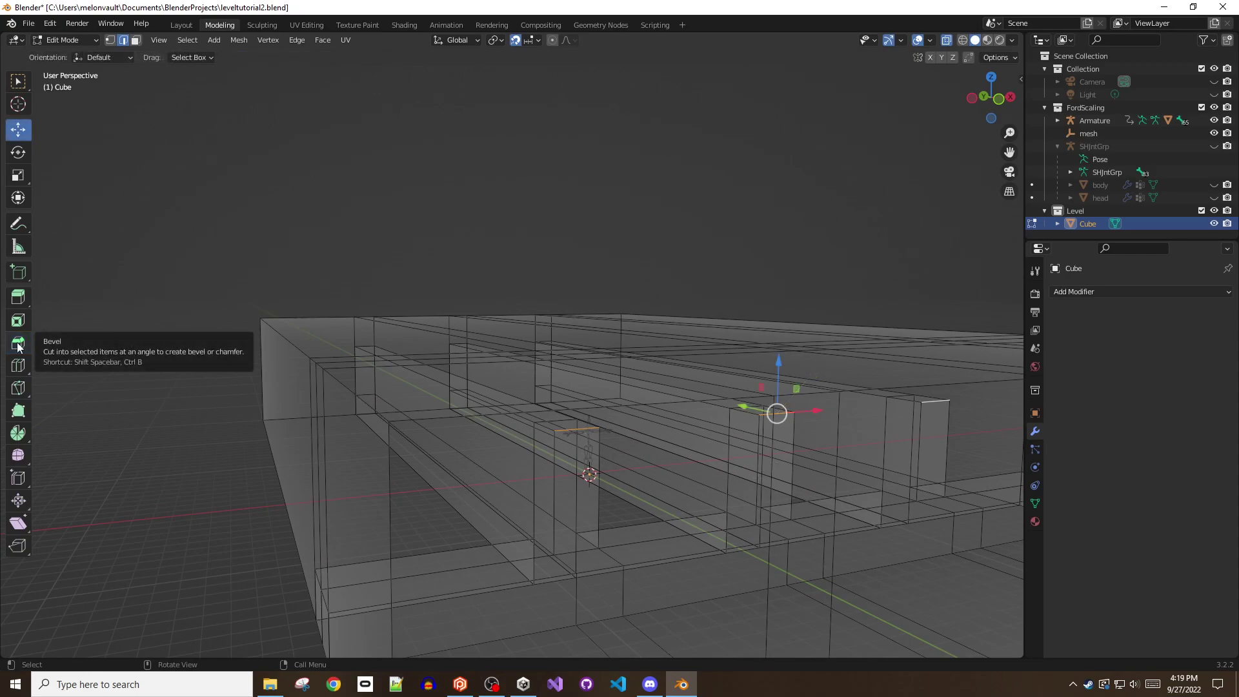
pyautogui.click(18, 345)
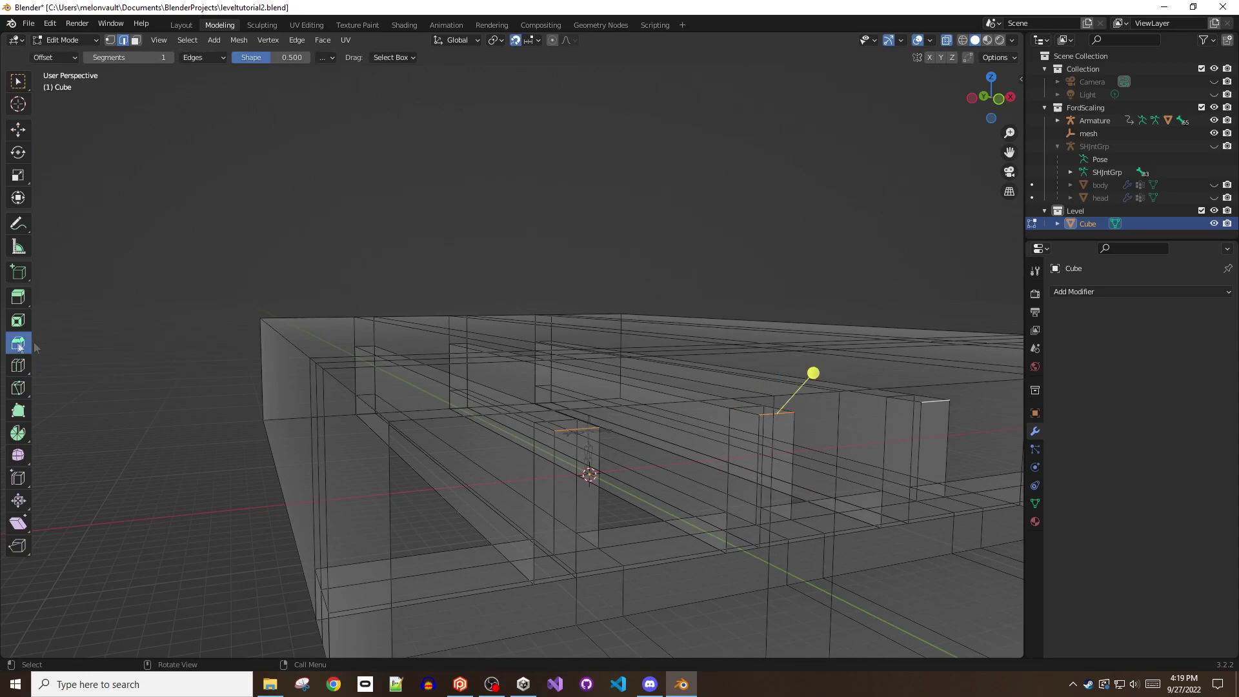
pyautogui.moveTo(814, 372); pyautogui.dragTo(844, 354)
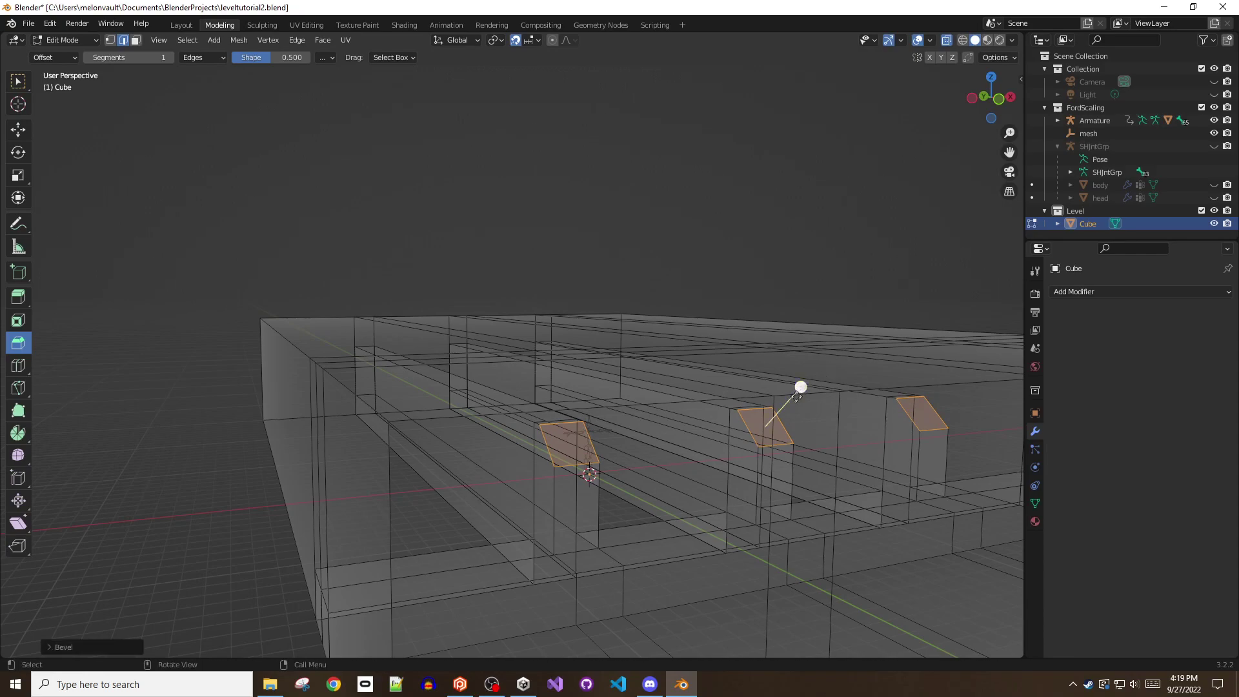
# Set the bevel to 5 segments to round the divider ends.
pyautogui.click(49, 650)
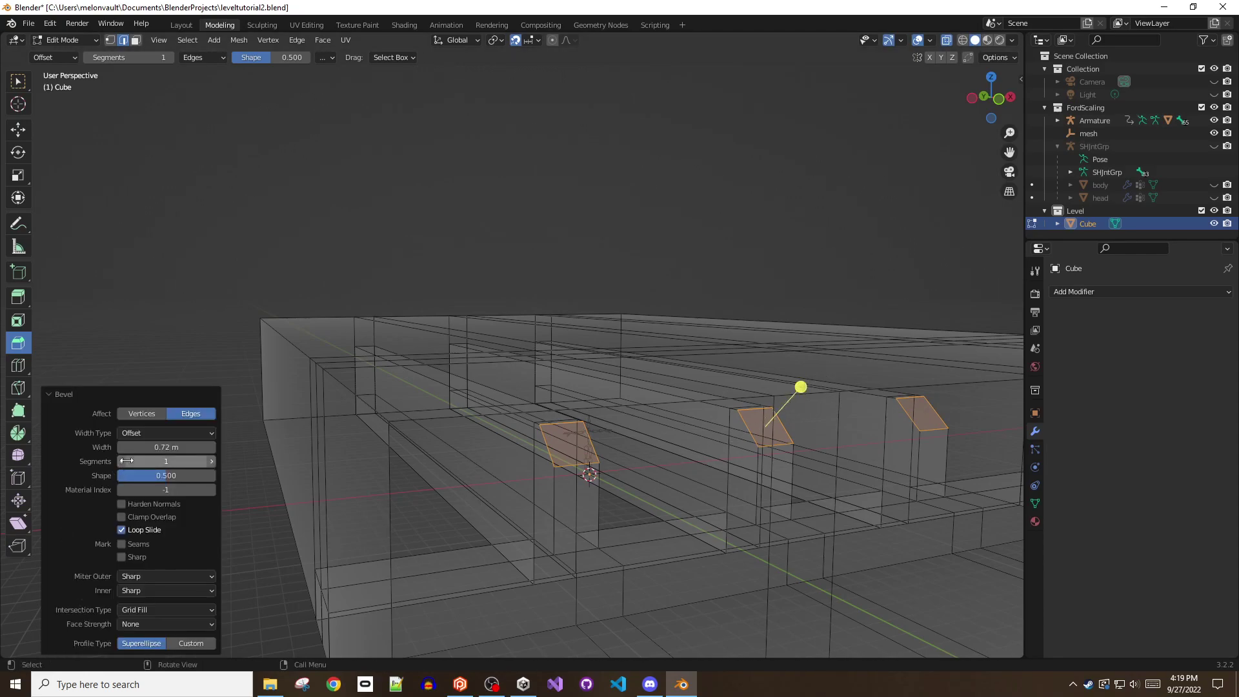
pyautogui.click(210, 461)
pyautogui.click(210, 461)
pyautogui.click(211, 461)
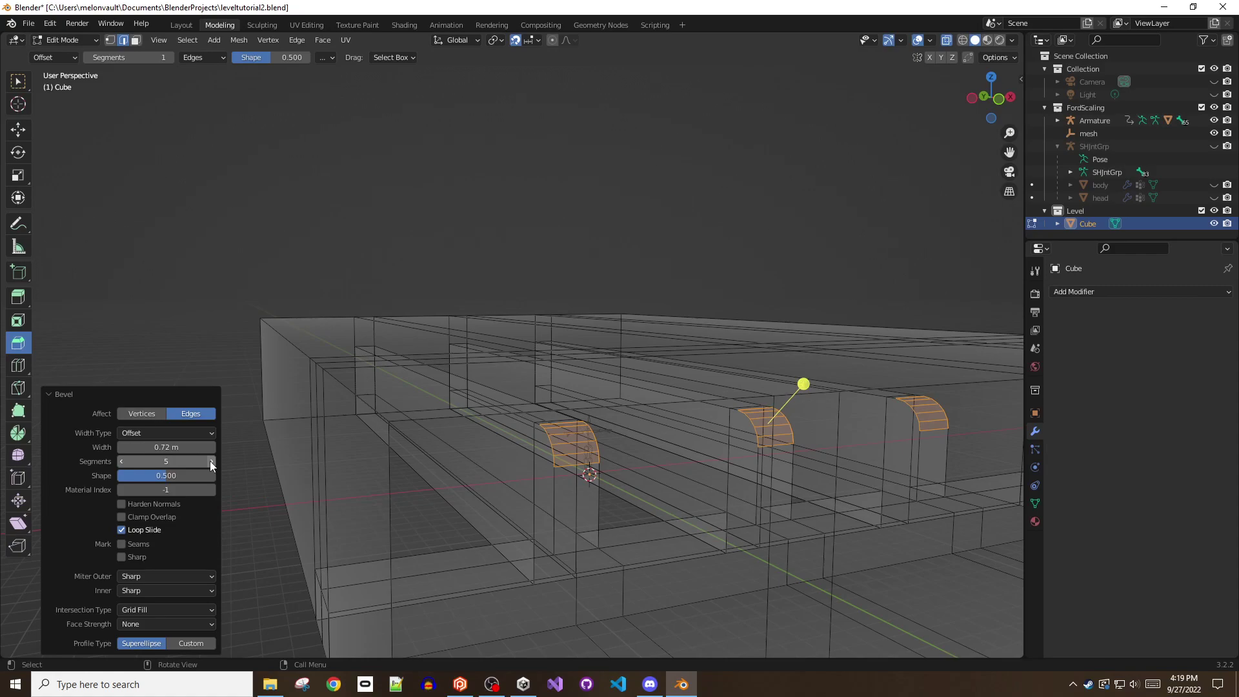
pyautogui.click(210, 460)
pyautogui.moveTo(532, 459)
pyautogui.mouseDown(button='middle')
pyautogui.moveTo(603, 443)
pyautogui.moveTo(554, 458)
pyautogui.mouseUp(button='middle')
pyautogui.click(791, 439)
pyautogui.moveTo(790, 439); pyautogui.dragTo(766, 434, button='middle')
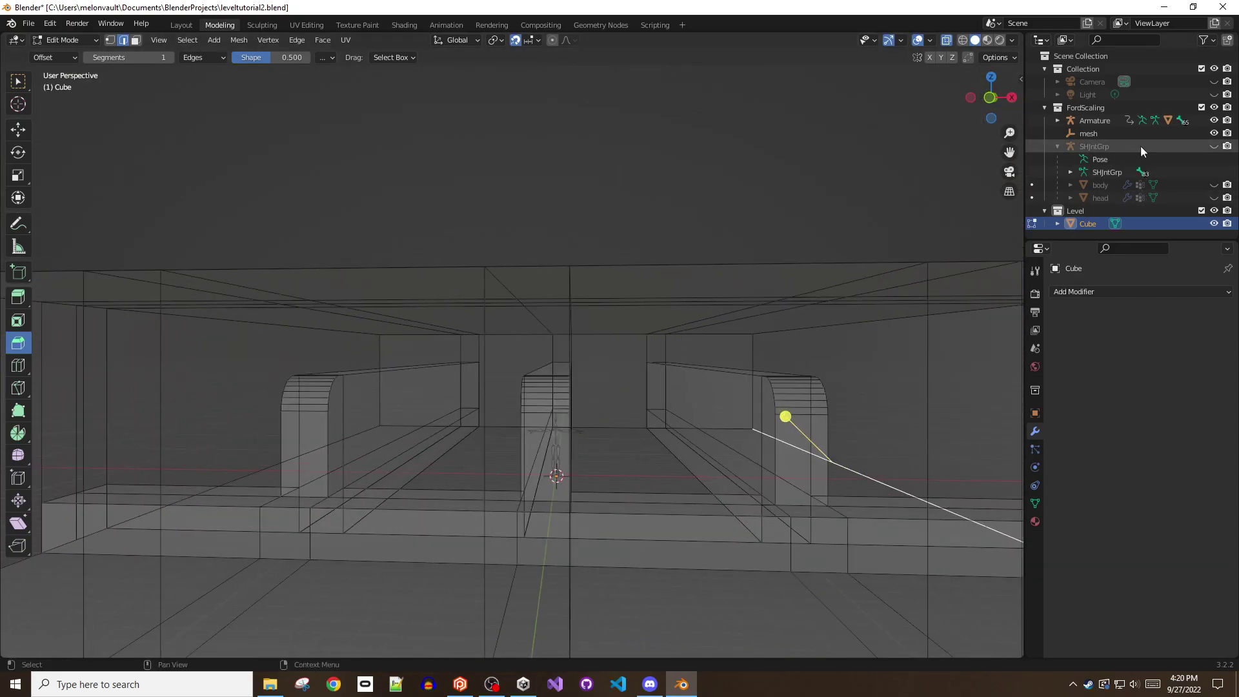
# Activate the Move tool and switch the level mesh from Edit Mode to Object Mode.
pyautogui.click(1118, 111)
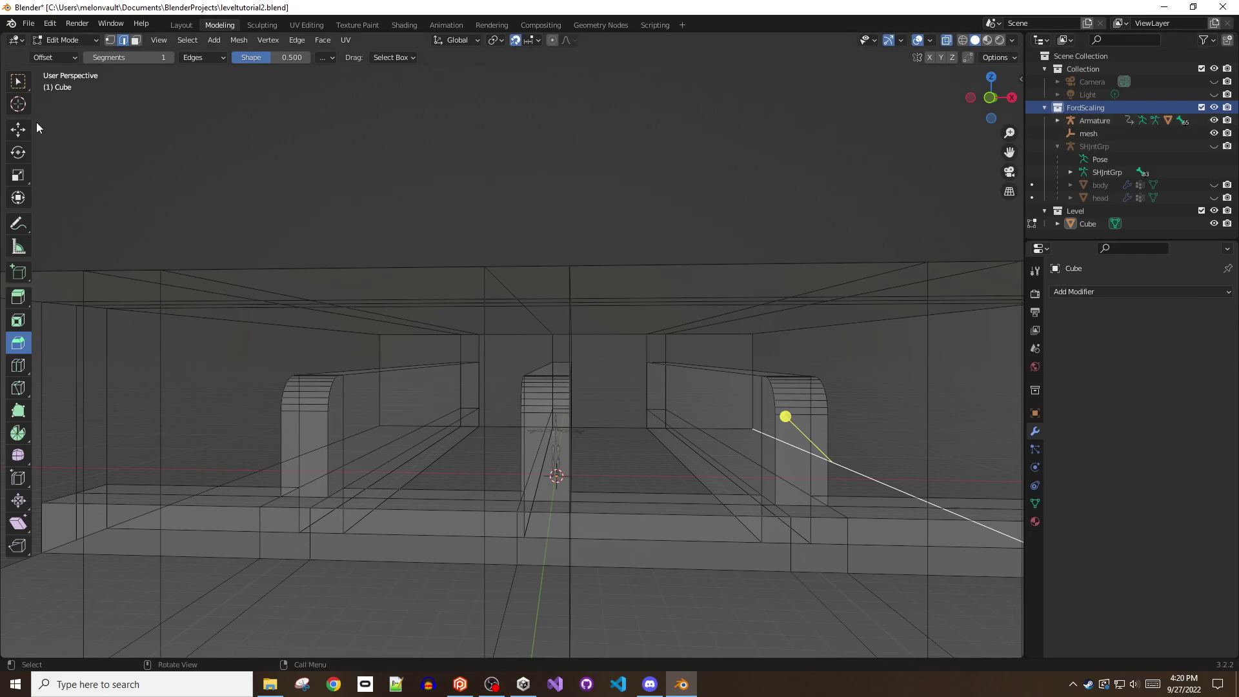
pyautogui.click(18, 129)
pyautogui.click(1116, 122)
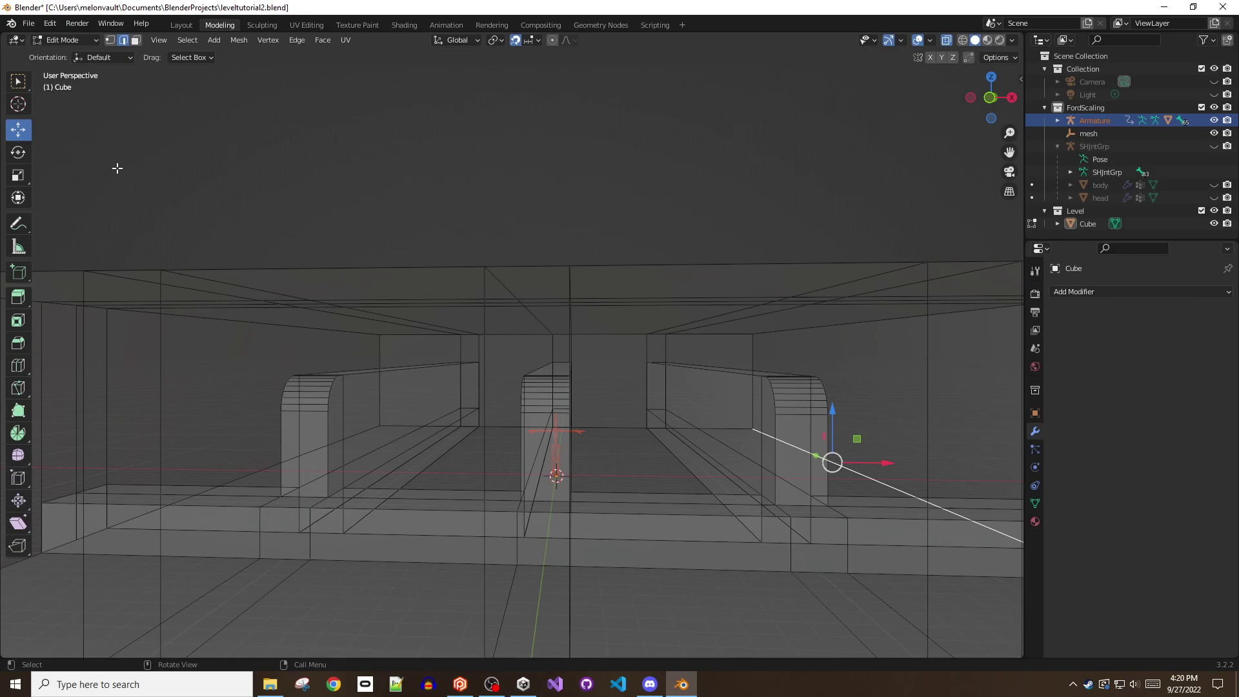
pyautogui.press('Tab')
pyautogui.moveTo(656, 413); pyautogui.dragTo(618, 416, button='middle')
pyautogui.click(1091, 110)
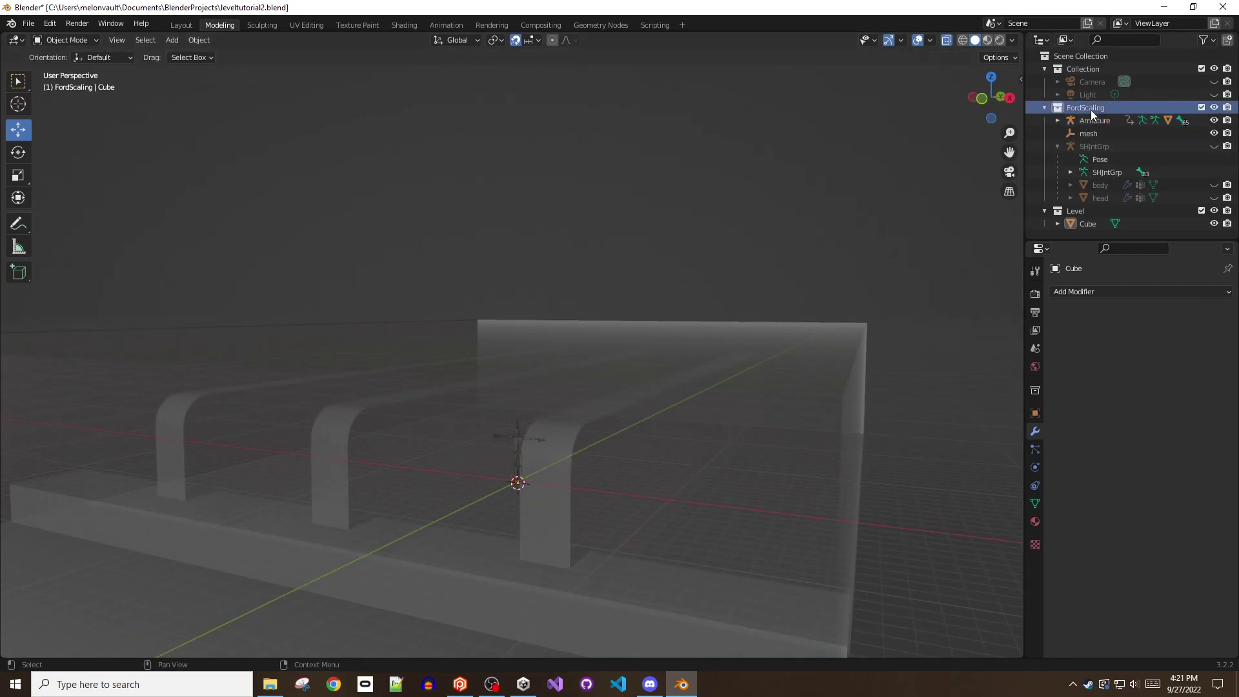
# Collapse the SHJntGrp hierarchy and select the FordScaling collection's objects, with Armature as the active one.
pyautogui.click(1045, 107)
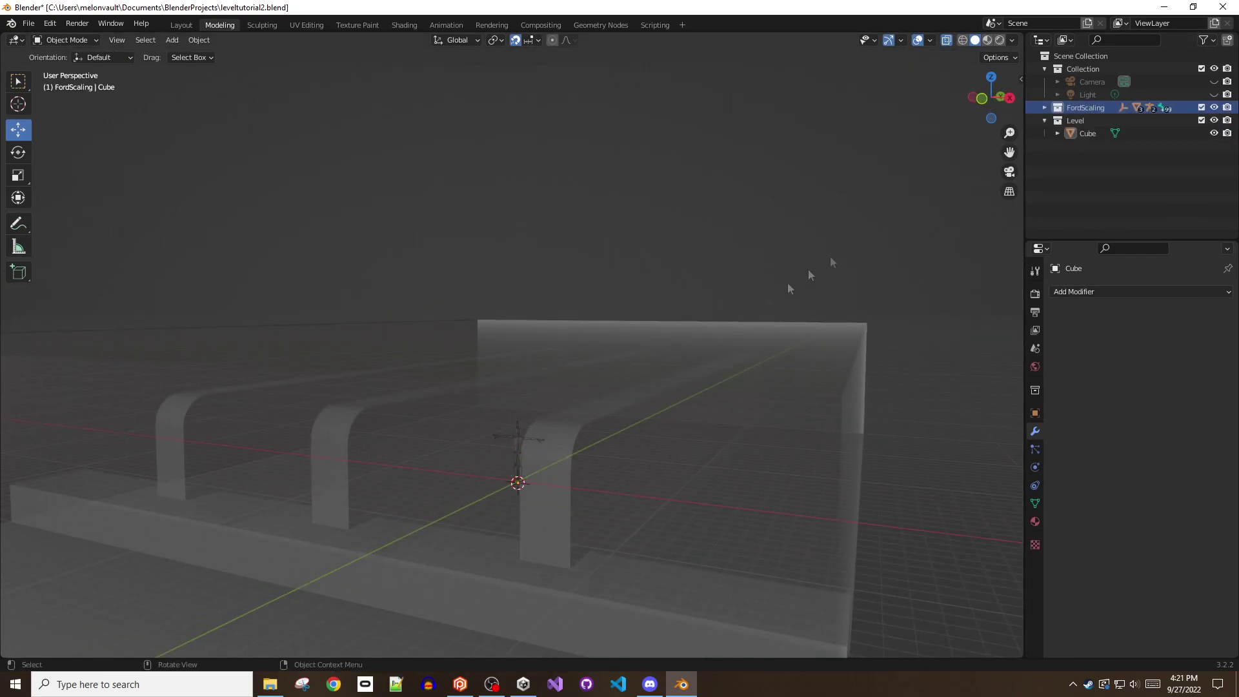
pyautogui.click(506, 487)
pyautogui.moveTo(372, 237); pyautogui.dragTo(415, 258, button='middle')
pyautogui.click(1045, 108)
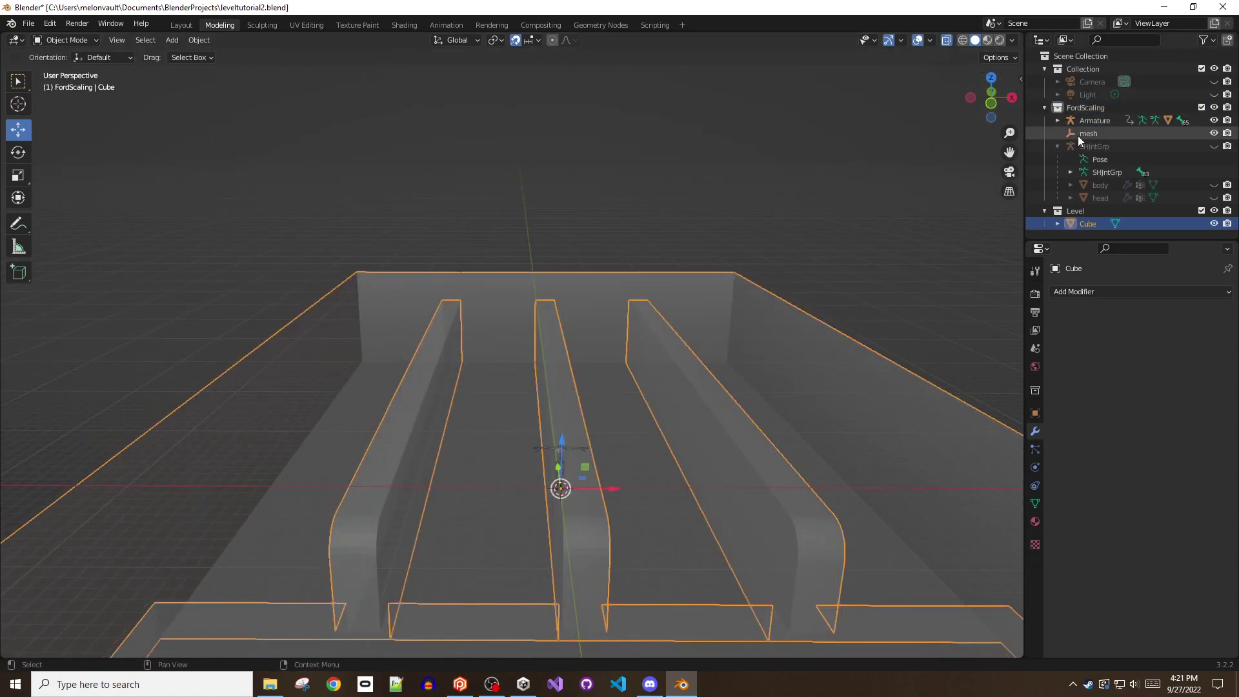
pyautogui.click(1057, 146)
pyautogui.click(1092, 120)
pyautogui.moveTo(629, 444); pyautogui.dragTo(573, 476, button='middle')
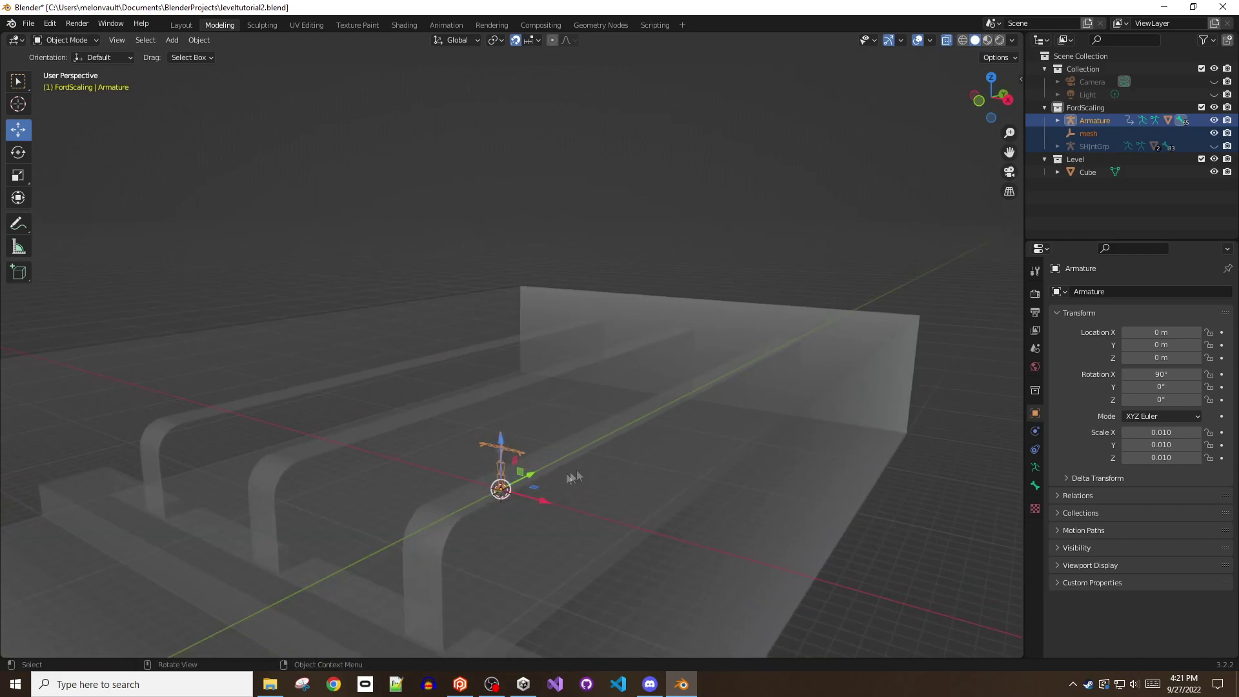
# Move the scale-reference character along the Y axis to the rounded ends of the dividers, then deselect it.
pyautogui.press('g')
pyautogui.press('y')
pyautogui.click(226, 581)
pyautogui.moveTo(226, 581); pyautogui.dragTo(400, 555, button='middle')
pyautogui.click(401, 555)
pyautogui.click(572, 304)
pyautogui.moveTo(572, 304); pyautogui.dragTo(646, 351, button='middle')
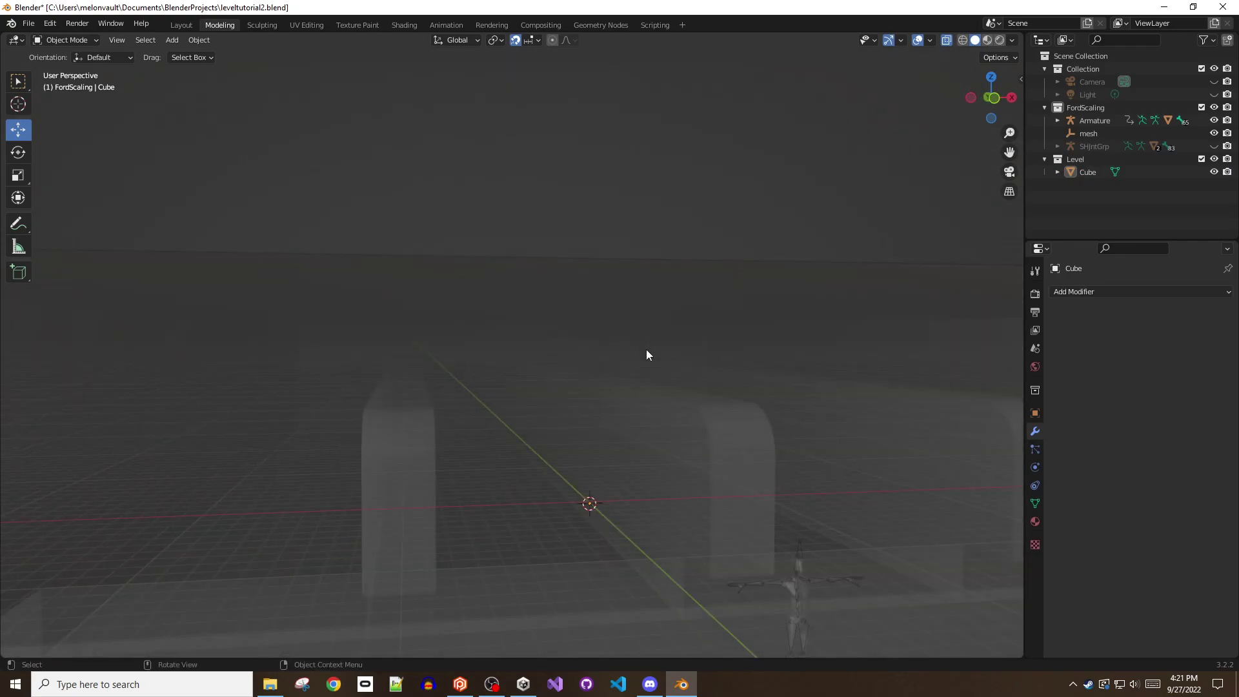
# Inspect the divider lanes and the scale-reference character in Material Preview shading.
pyautogui.click(988, 41)
pyautogui.moveTo(857, 299); pyautogui.dragTo(762, 422, button='middle')
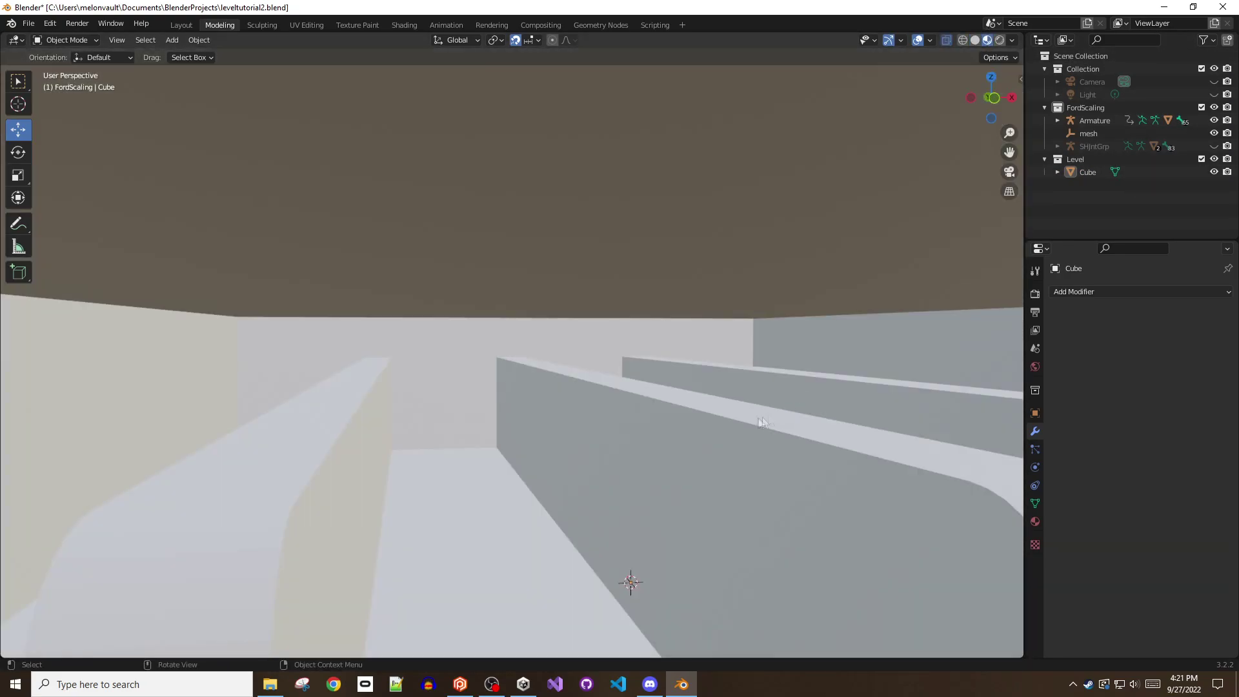
pyautogui.keyDown('shift'); pyautogui.moveTo(679, 505); pyautogui.dragTo(716, 459, button='middle'); pyautogui.keyUp('shift')
pyautogui.scroll(-3, 704, 433)
pyautogui.keyDown('shift'); pyautogui.moveTo(693, 409); pyautogui.dragTo(491, 365, button='middle'); pyautogui.keyUp('shift')
pyautogui.keyDown('shift'); pyautogui.moveTo(603, 347); pyautogui.dragTo(633, 338, button='middle'); pyautogui.keyUp('shift')
pyautogui.moveTo(684, 289); pyautogui.dragTo(743, 336, button='middle')
# Check the level and character in wireframe shading, then return to solid shading with X-ray on.
pyautogui.click(963, 40)
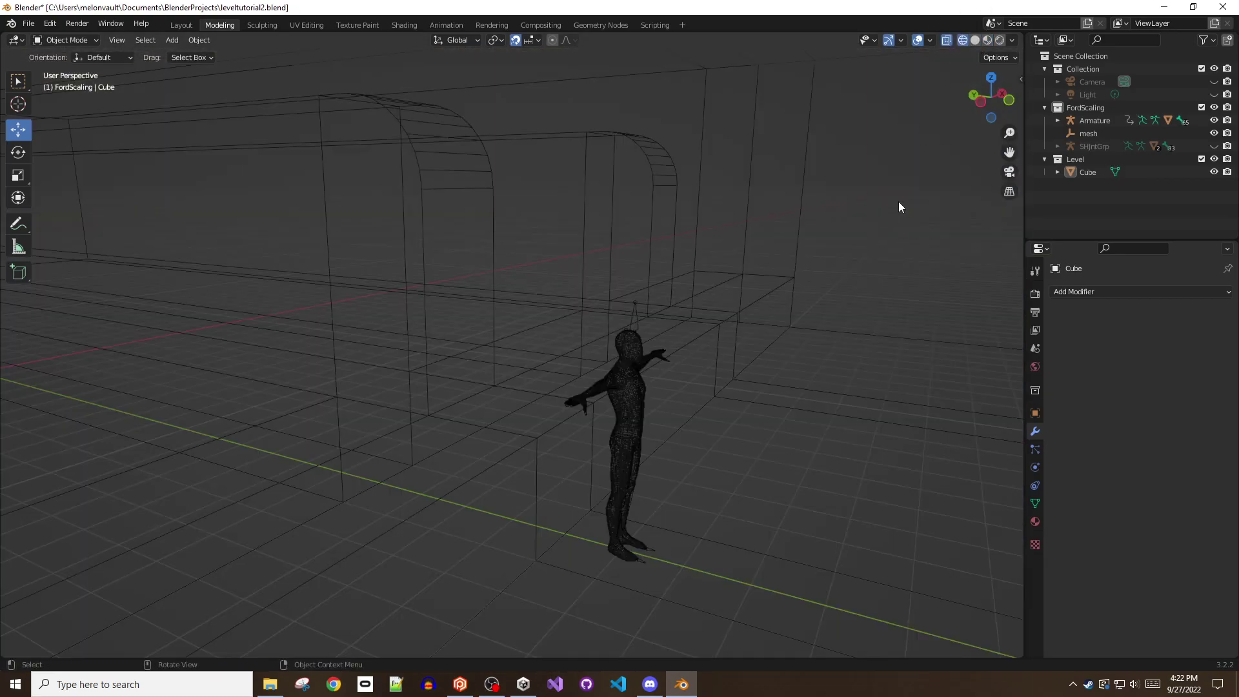
pyautogui.moveTo(899, 202)
pyautogui.mouseDown(button='middle')
pyautogui.moveTo(830, 207)
pyautogui.moveTo(410, 315)
pyautogui.moveTo(721, 303)
pyautogui.moveTo(664, 340)
pyautogui.moveTo(1091, 15)
pyautogui.mouseUp(button='middle')
pyautogui.hotkey('shift', 'z')
pyautogui.hotkey('alt', 'z')
pyautogui.moveTo(645, 323); pyautogui.dragTo(659, 359, button='middle')
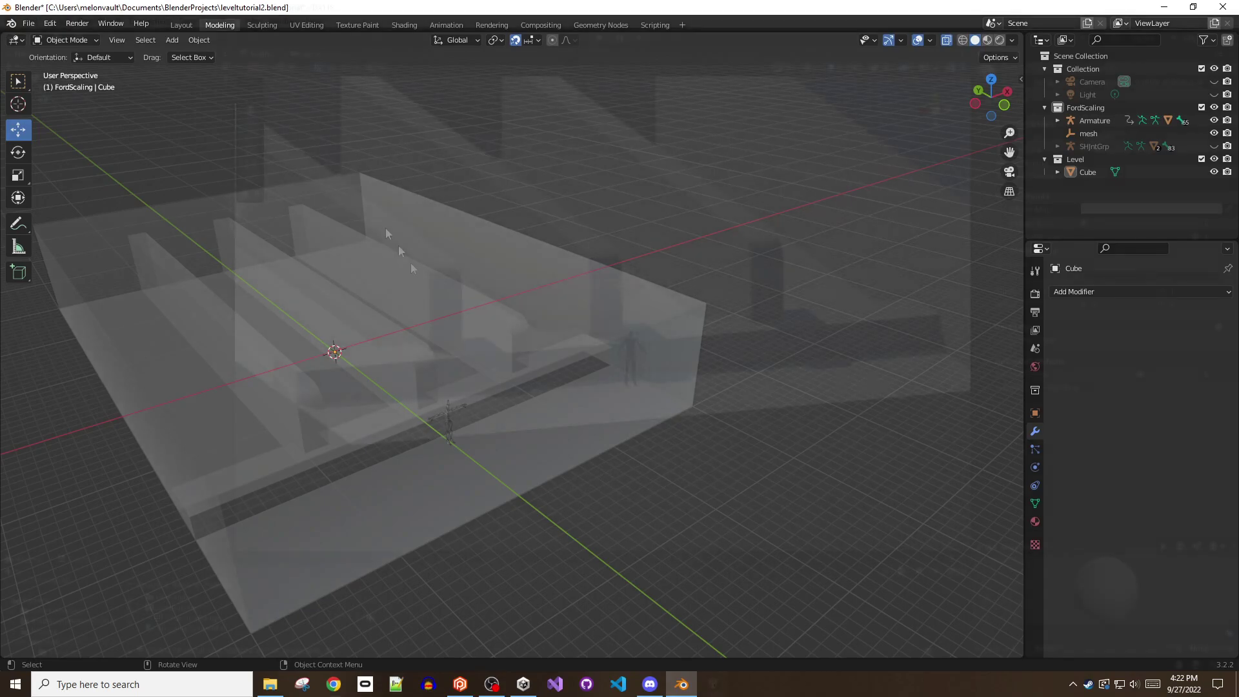
# In Unity, create a Textures folder inside Models/Level and import proto_GreyLGrey.png from the BlenderProjects folder into it.
pyautogui.rightClick(374, 594)
pyautogui.moveTo(401, 229)
pyautogui.click(755, 38)
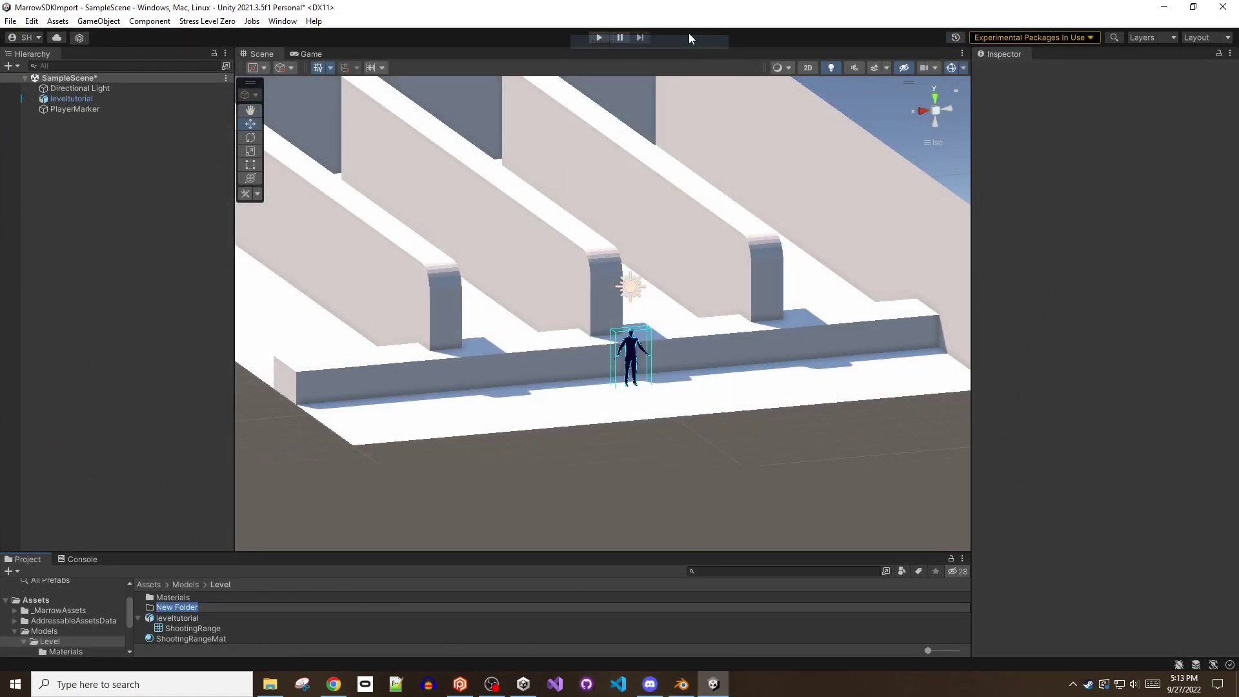
pyautogui.write('Textures')
pyautogui.press('Return')
pyautogui.press('Return')
pyautogui.hotkey('alt', 'Tab')
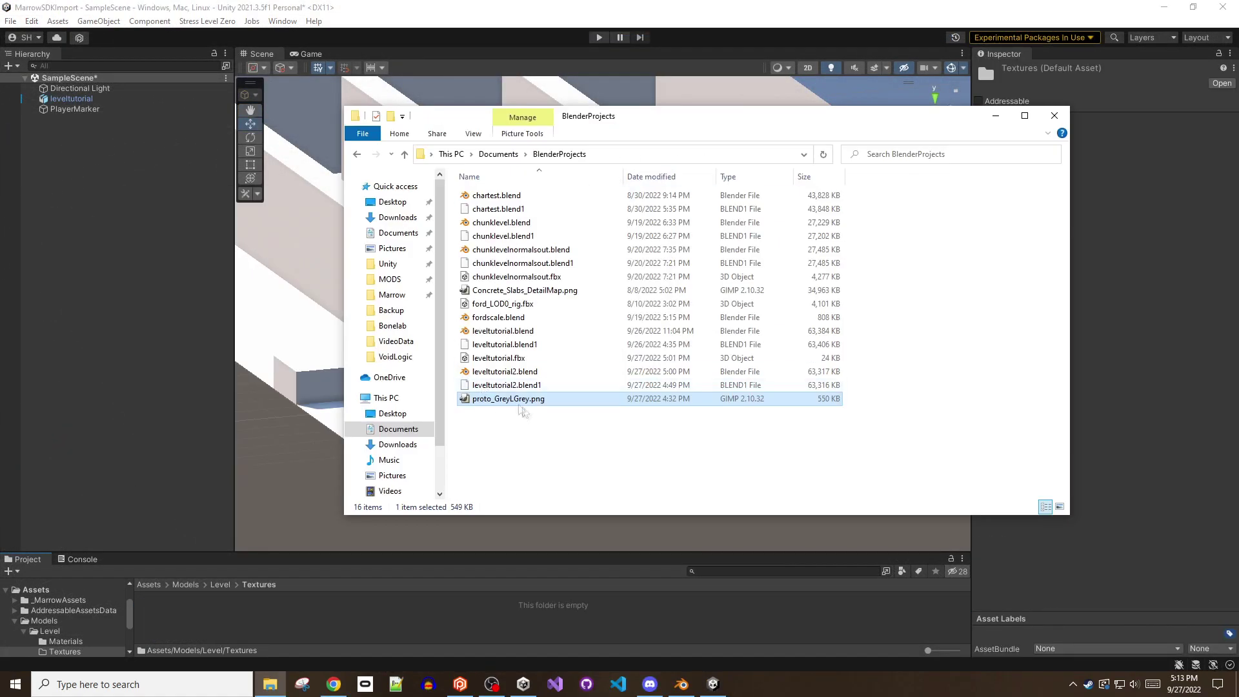
pyautogui.click(321, 623)
# Assign the proto_GreyLGrey texture as the Base Map of the leveltutorial model's ShootingRangeMat material.
pyautogui.click(744, 369)
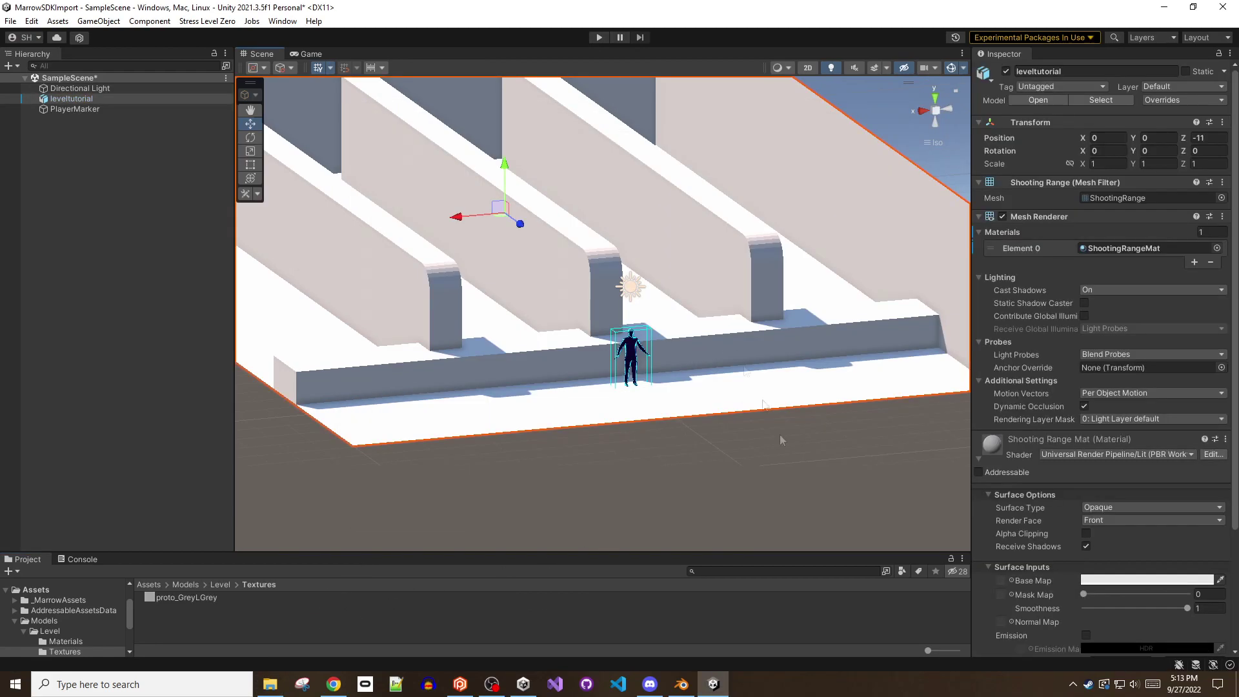
pyautogui.click(1002, 579)
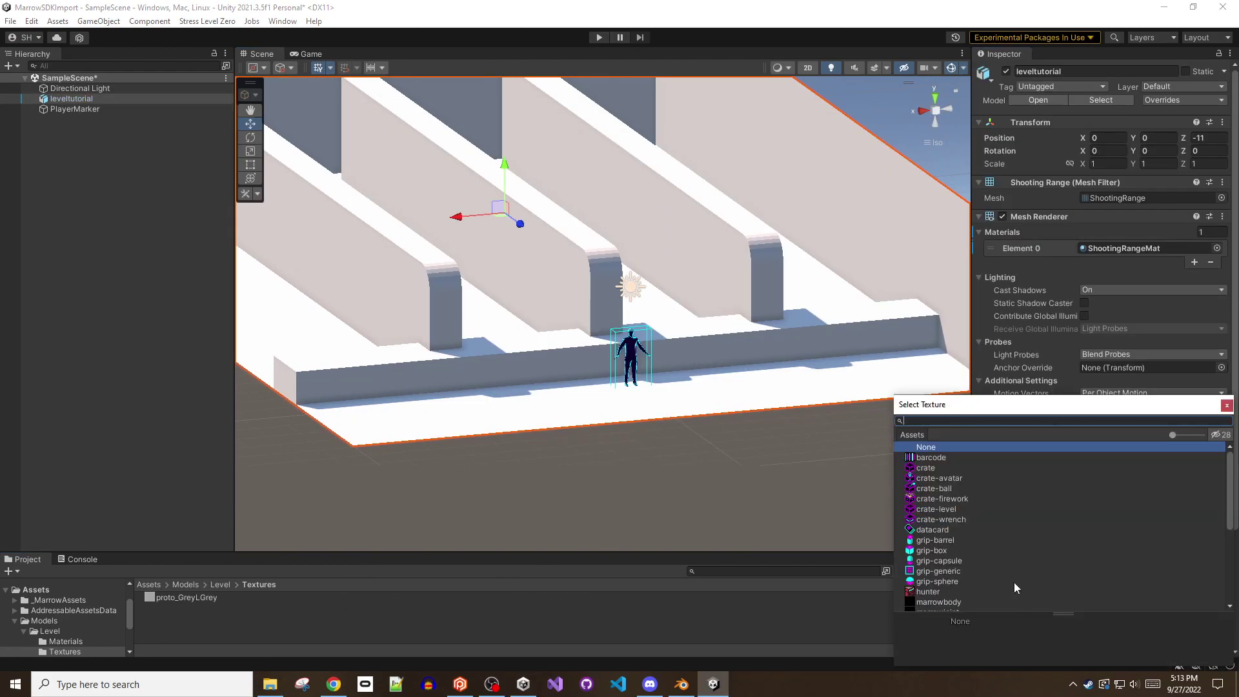
pyautogui.scroll(-5, 1030, 547)
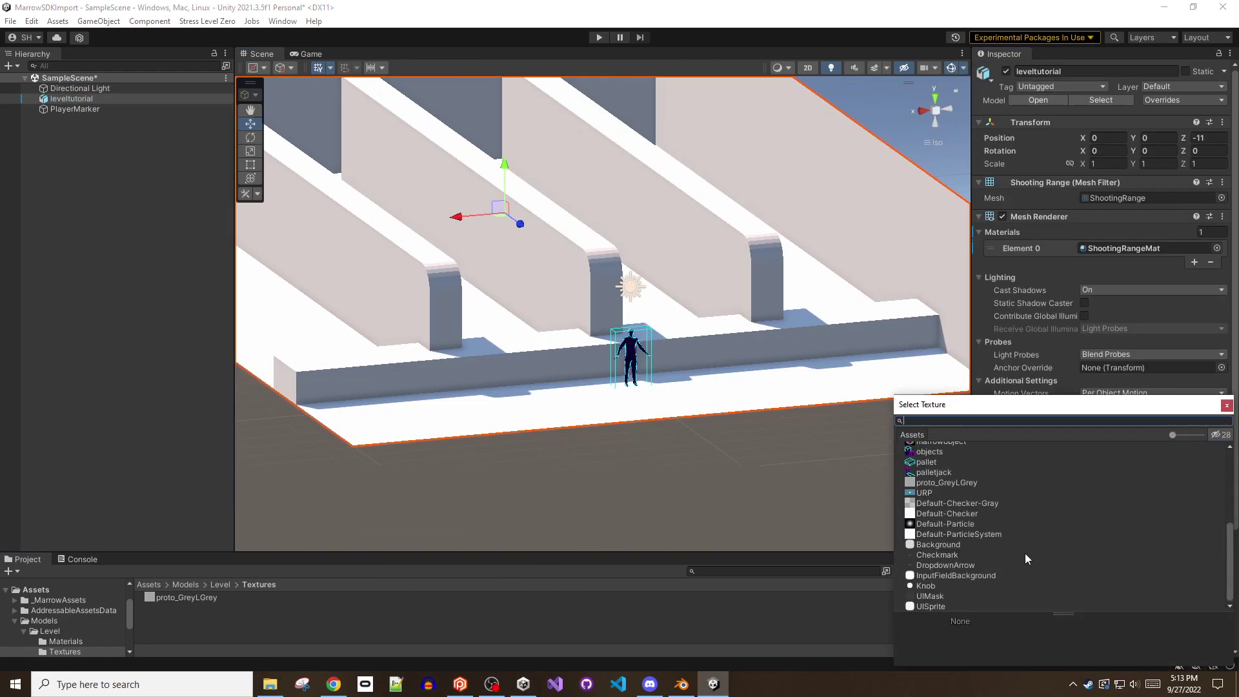
pyautogui.click(946, 484)
pyautogui.click(1227, 406)
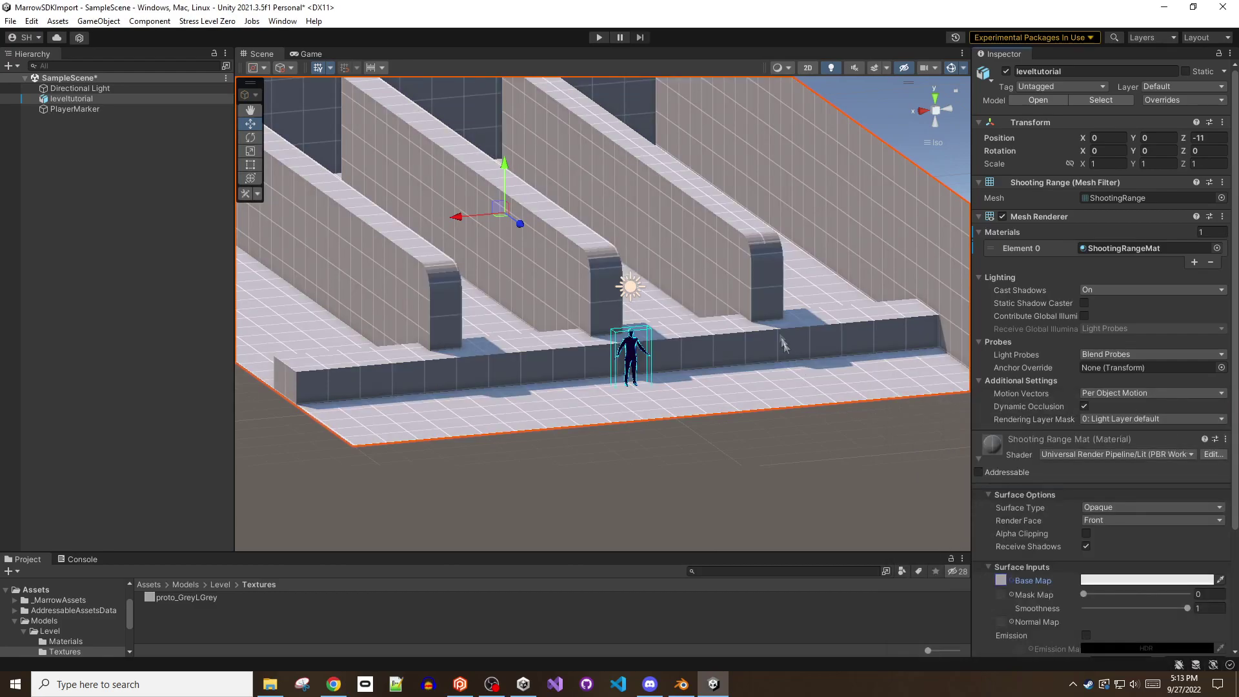
pyautogui.moveTo(788, 354); pyautogui.dragTo(742, 323, button='middle')
pyautogui.moveTo(742, 324); pyautogui.dragTo(1012, 323, button='right')
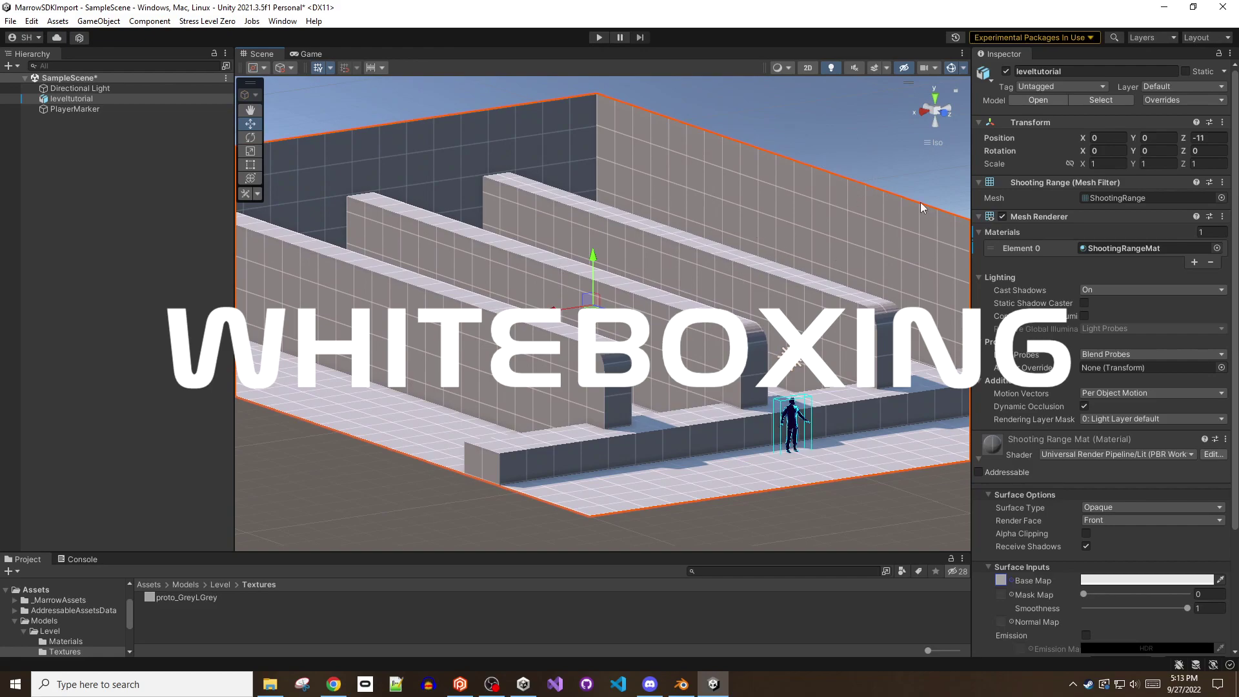
# Collapse the Materials, Surface Options and Surface Inputs sections and add a Mesh Collider component to leveltutorial.
pyautogui.click(979, 231)
pyautogui.click(989, 461)
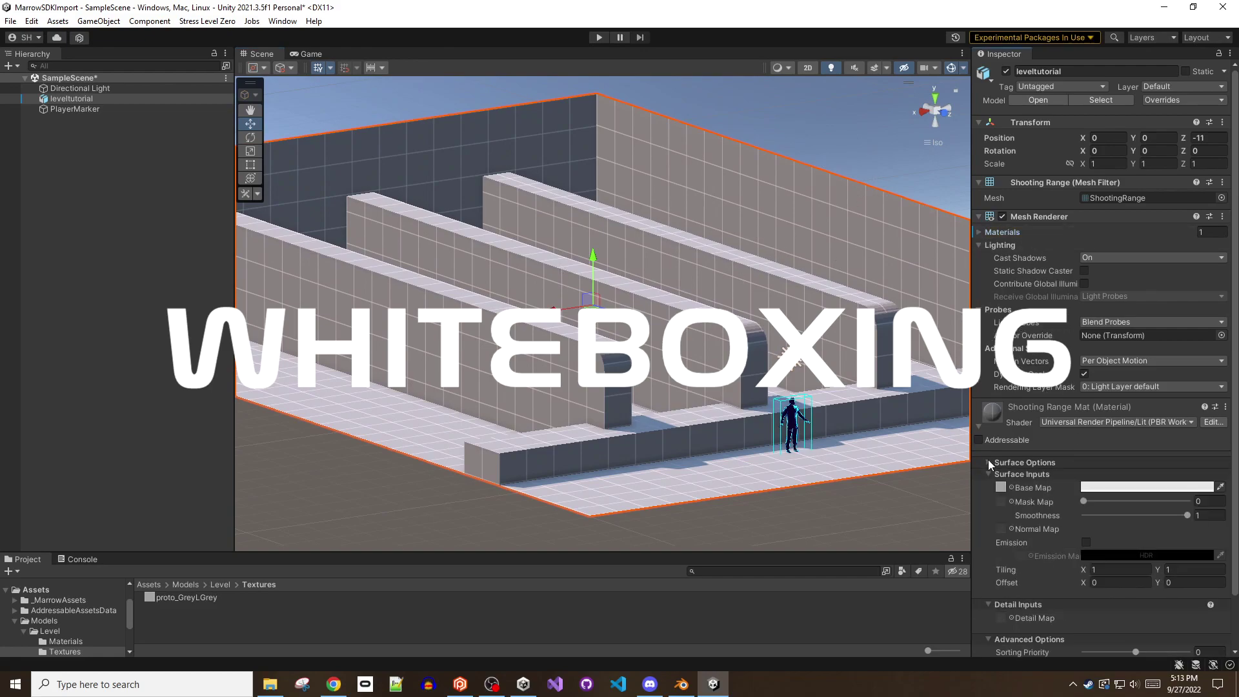
pyautogui.click(988, 475)
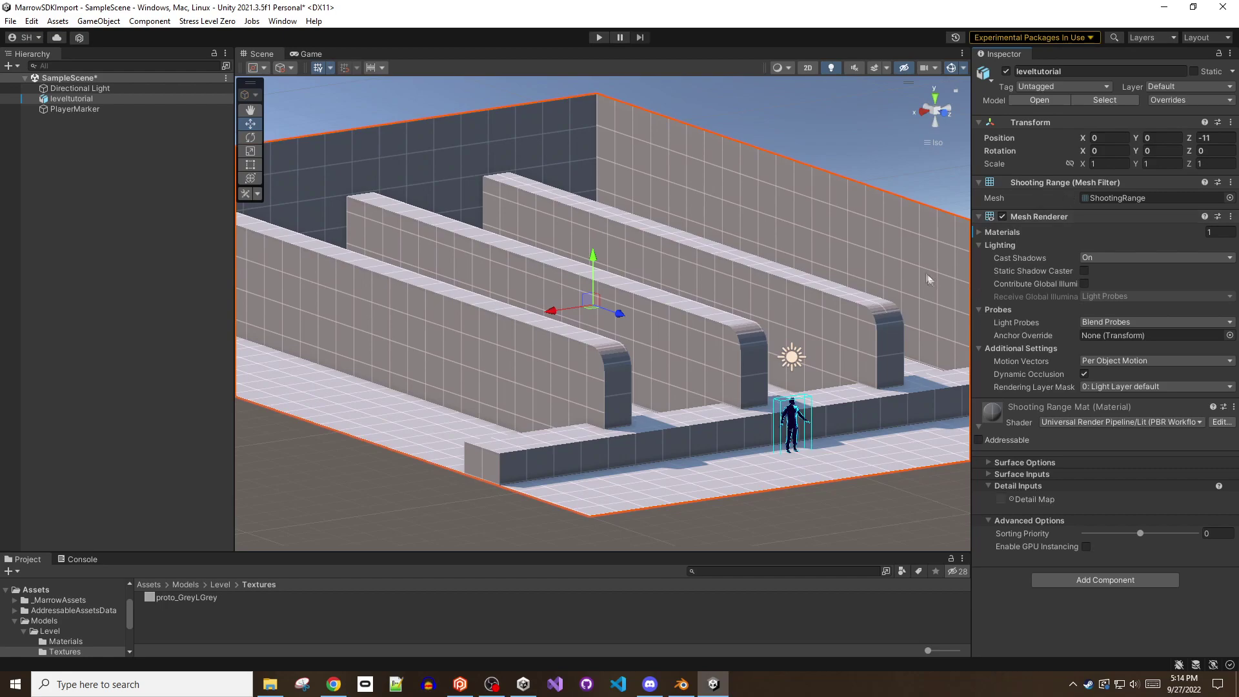
pyautogui.click(1146, 580)
pyautogui.write('mesh')
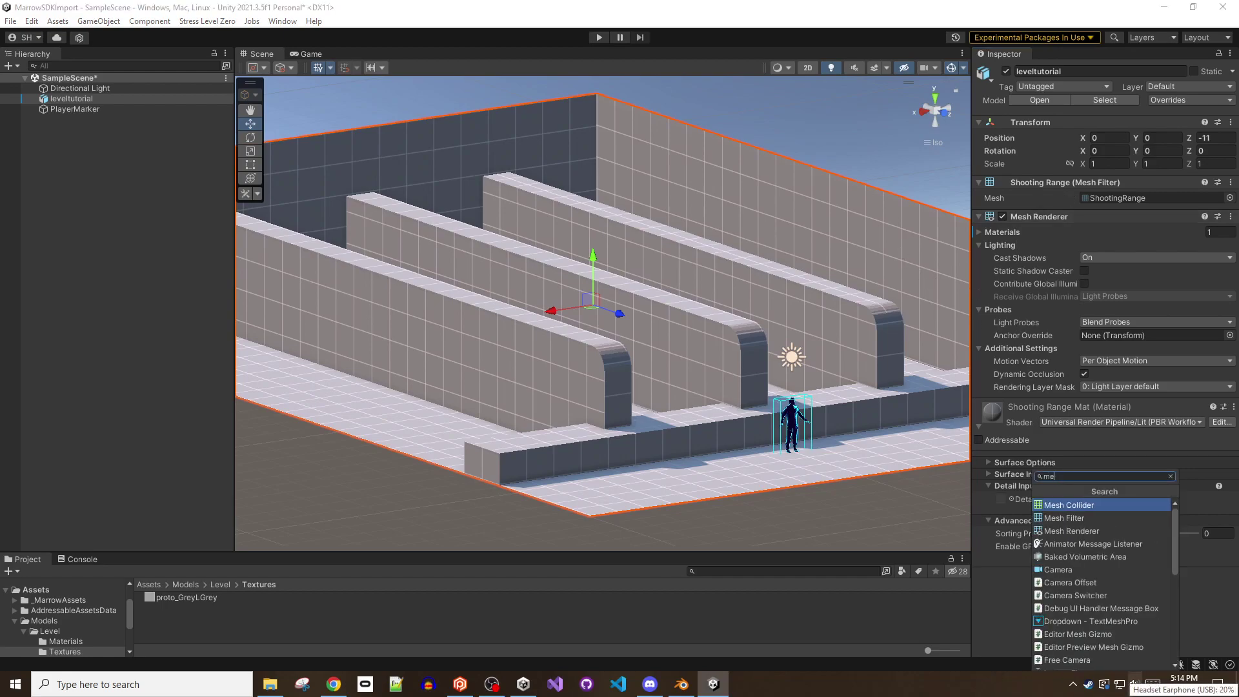
pyautogui.press('Return')
# Review leveltutorial's Mesh Renderer and Mesh Collider overrides, then save the scene.
pyautogui.click(1205, 99)
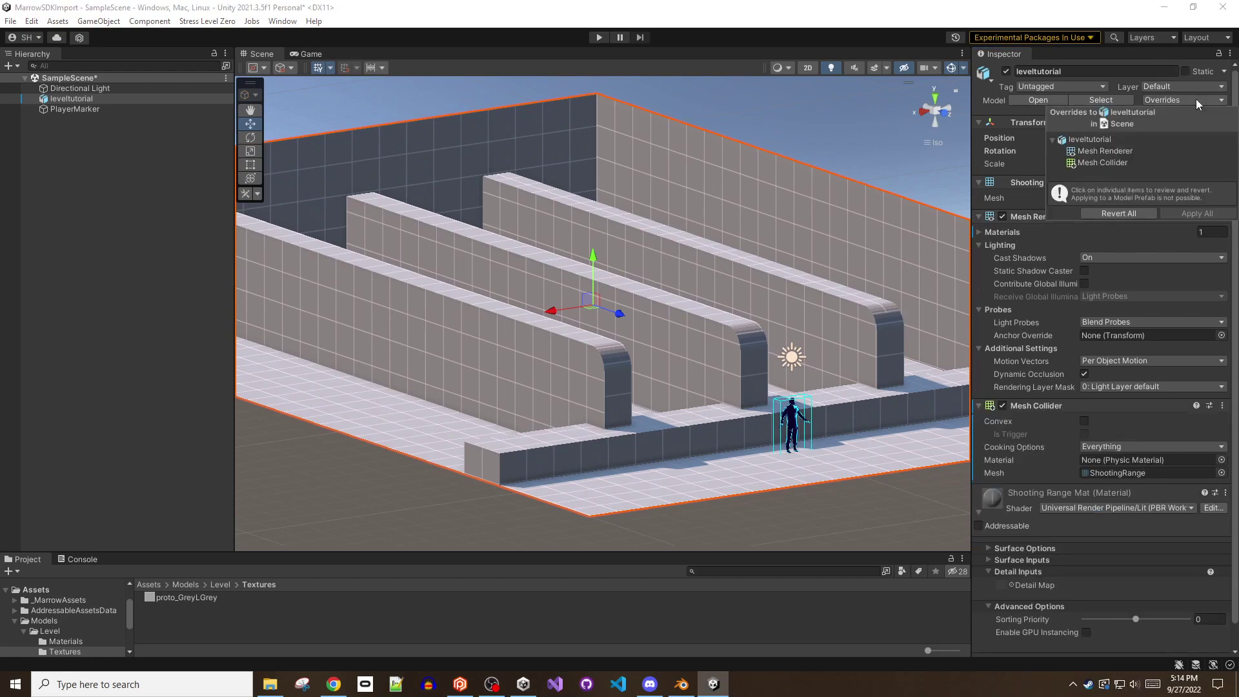
pyautogui.click(1115, 151)
pyautogui.click(1118, 164)
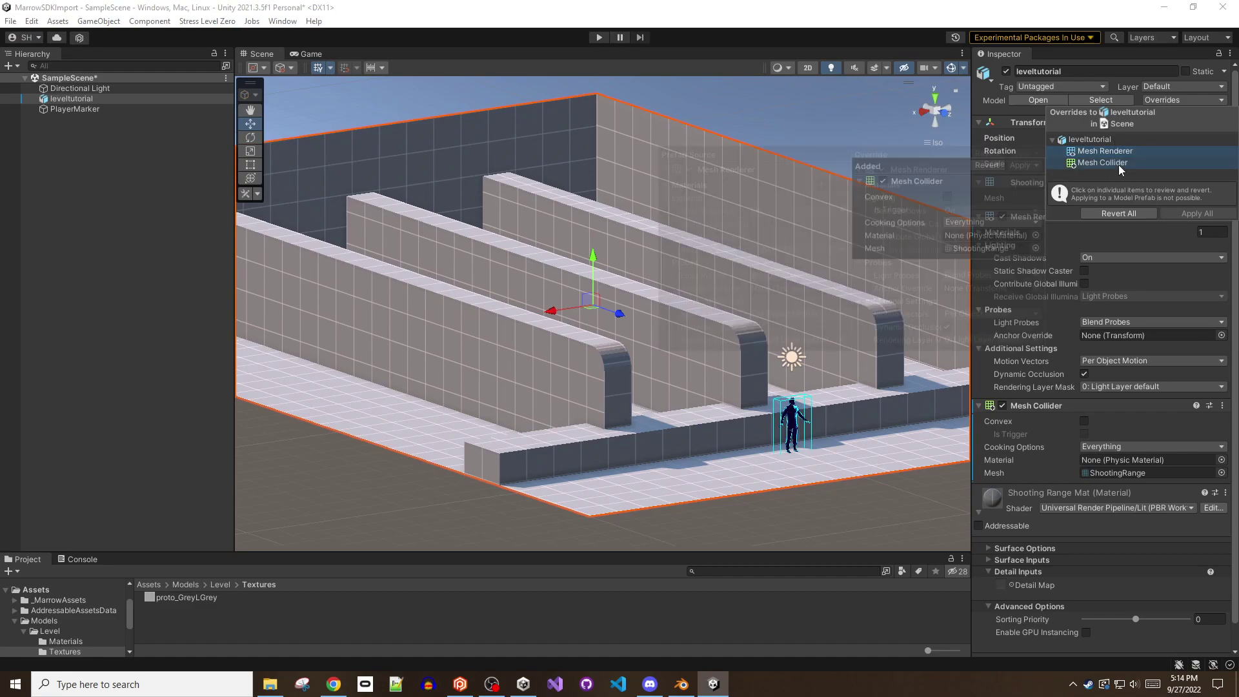
pyautogui.click(721, 247)
pyautogui.keyDown('alt'); pyautogui.moveTo(739, 277); pyautogui.dragTo(723, 281); pyautogui.keyUp('alt')
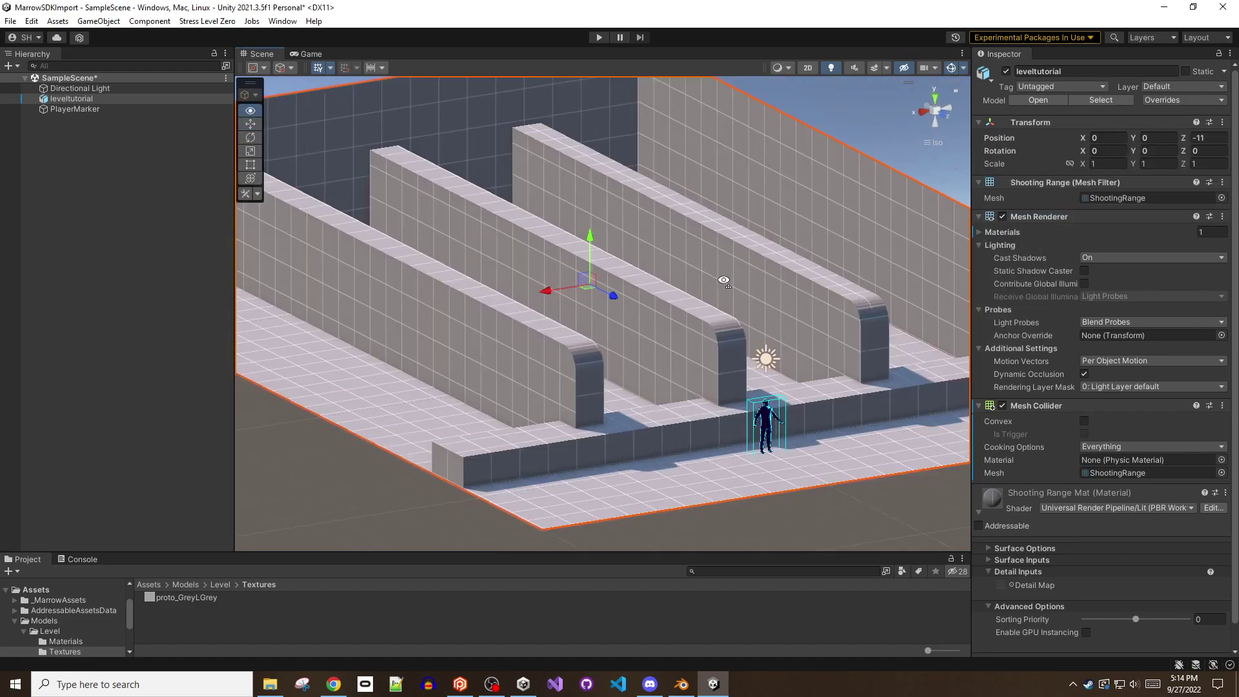
pyautogui.click(11, 21)
pyautogui.click(26, 84)
# Open the Void Tools Asset Warehouse and widen both it and the Hierarchy.
pyautogui.click(207, 20)
pyautogui.moveTo(217, 36)
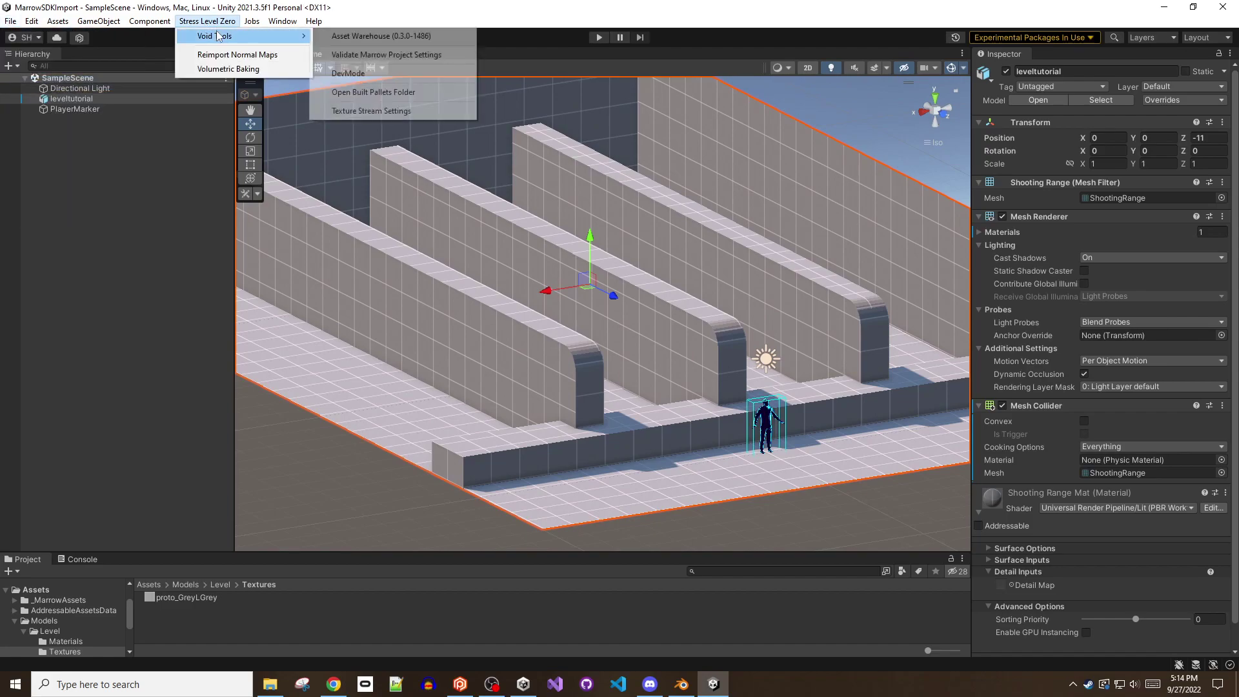
pyautogui.click(381, 36)
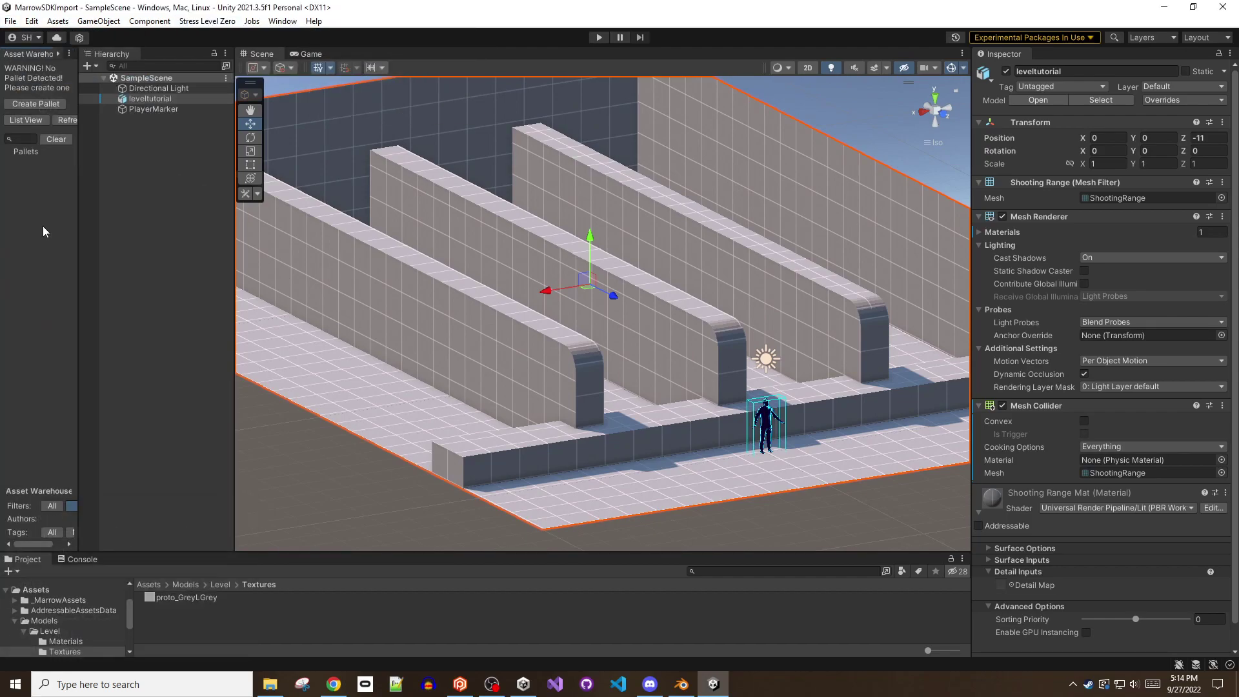
pyautogui.moveTo(79, 232); pyautogui.dragTo(170, 232)
pyautogui.moveTo(234, 309); pyautogui.dragTo(335, 316)
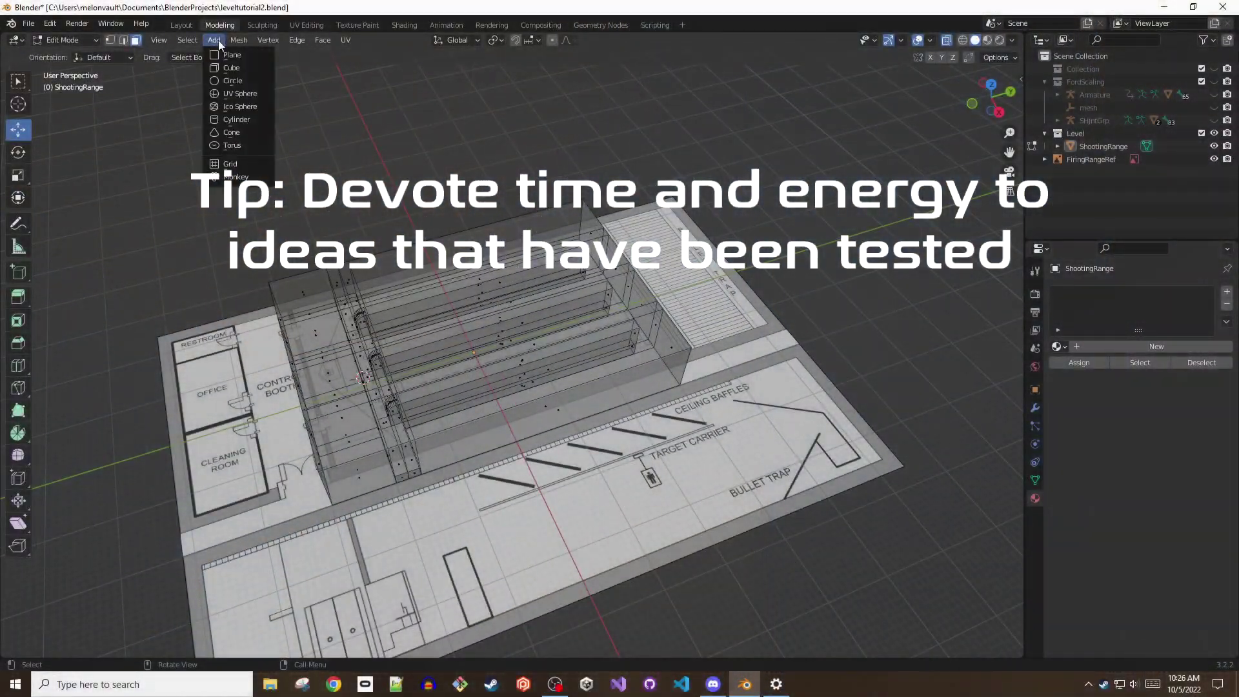
# In Blender, add a 1 m cube to the ShootingRange mesh at X 0, Y 0, Z 0.5 m.
pyautogui.click(232, 67)
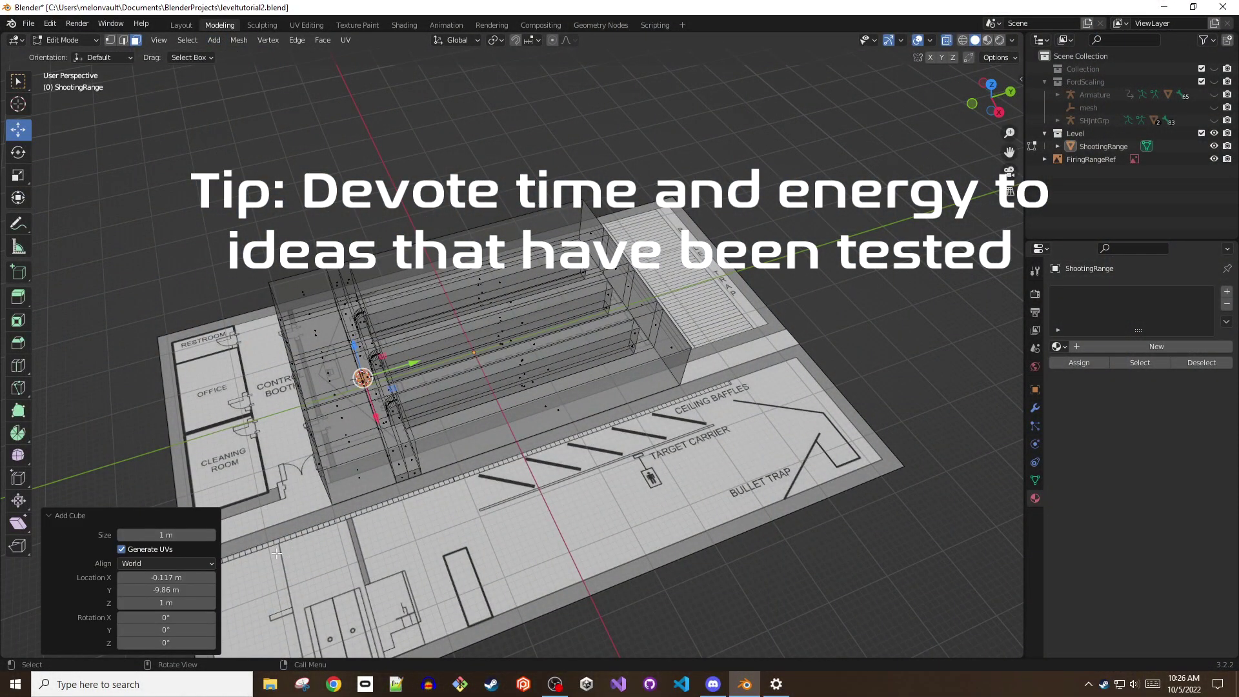
pyautogui.moveTo(164, 587); pyautogui.dragTo(165, 577)
pyautogui.write('0')
pyautogui.press('Return')
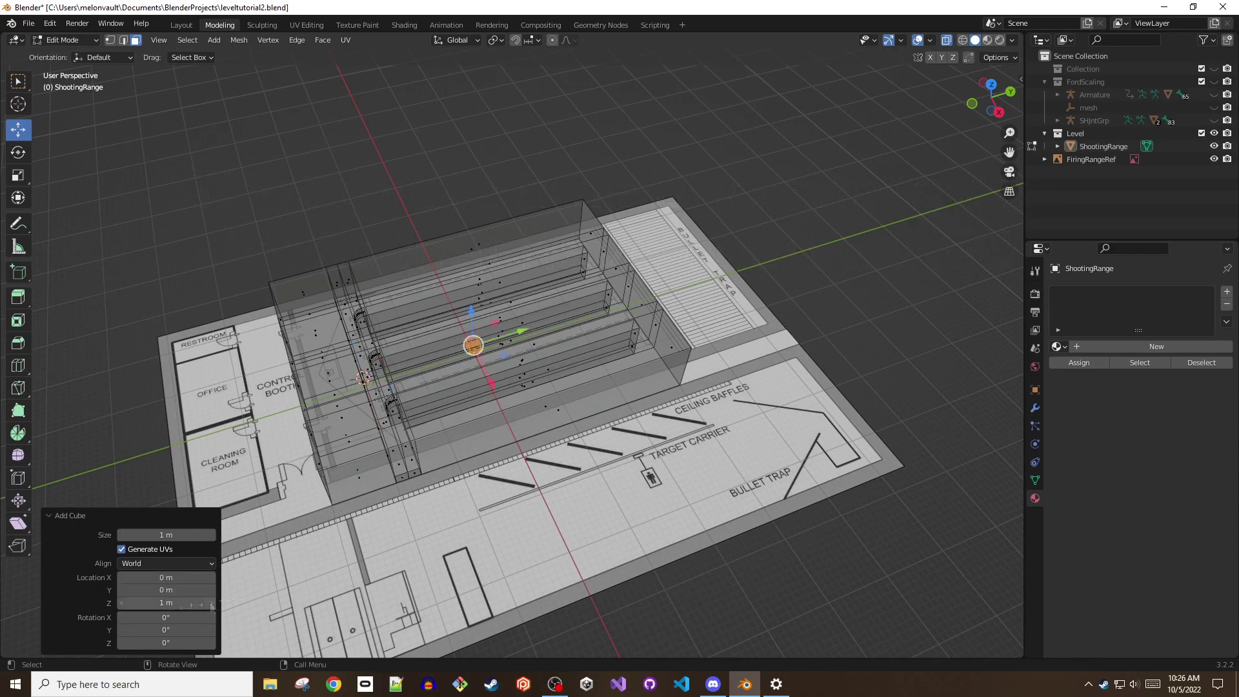
pyautogui.click(173, 605)
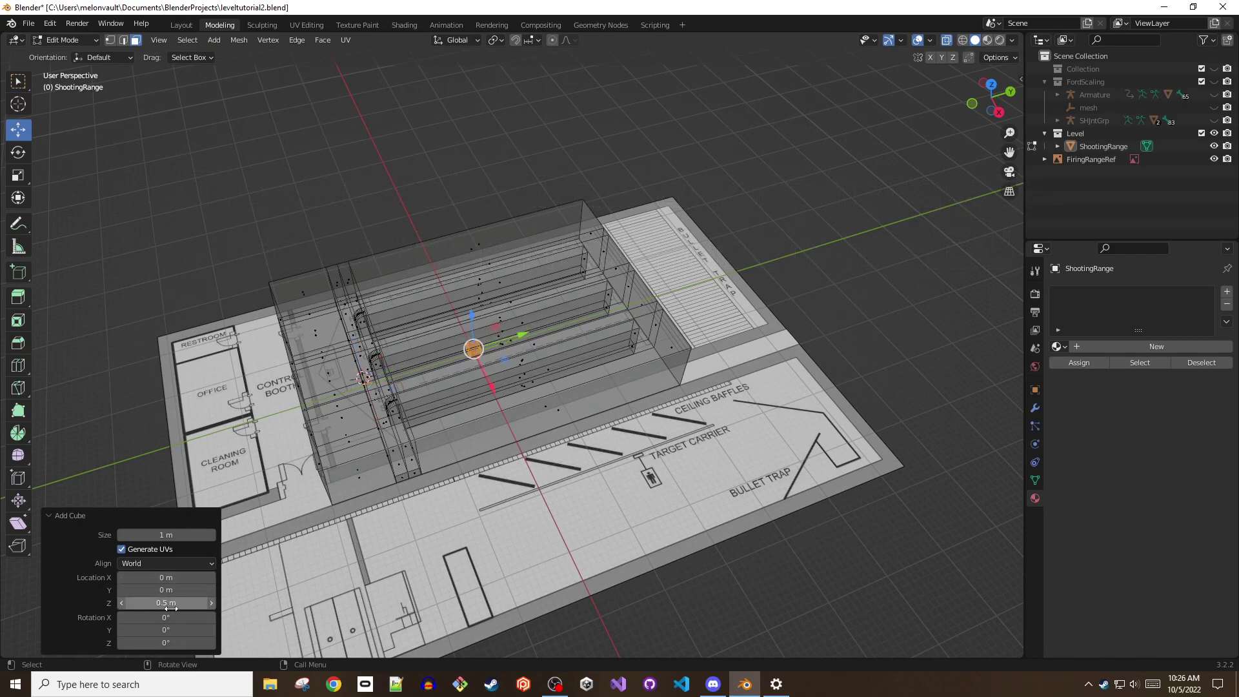
pyautogui.click(444, 176)
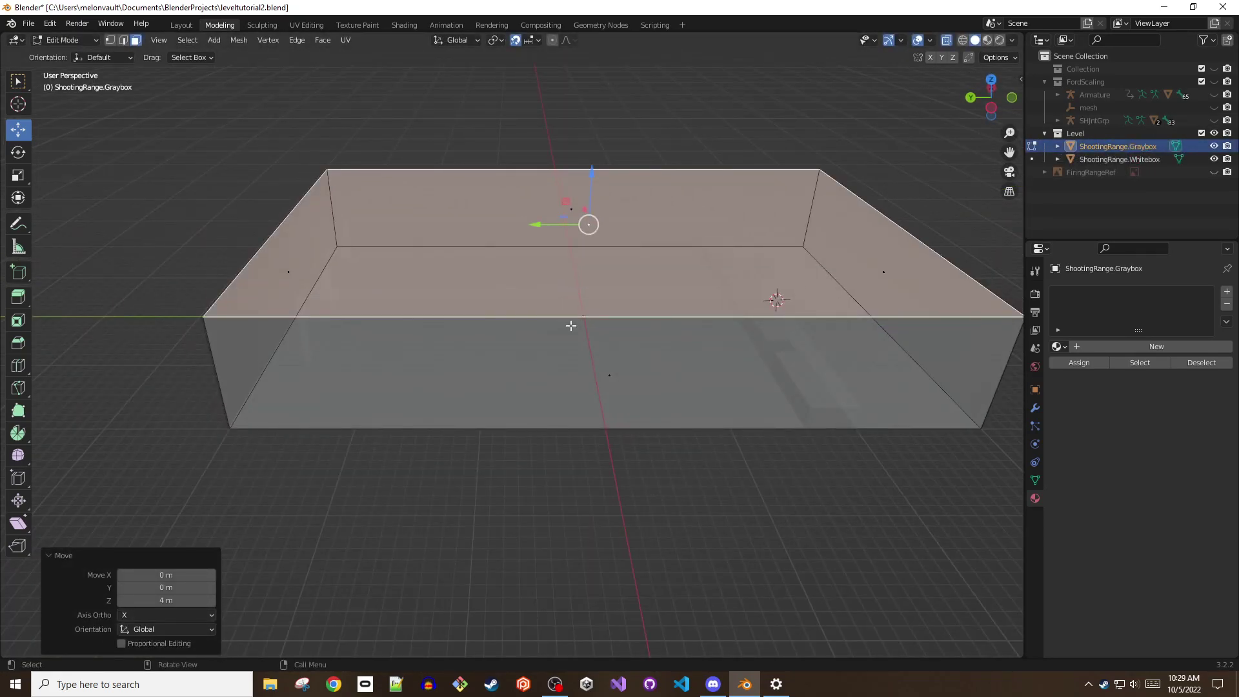
# Select all faces of the ShootingRange.Graybox box and flip their normals.
pyautogui.press('a')
pyautogui.moveTo(586, 286); pyautogui.dragTo(633, 401, button='middle')
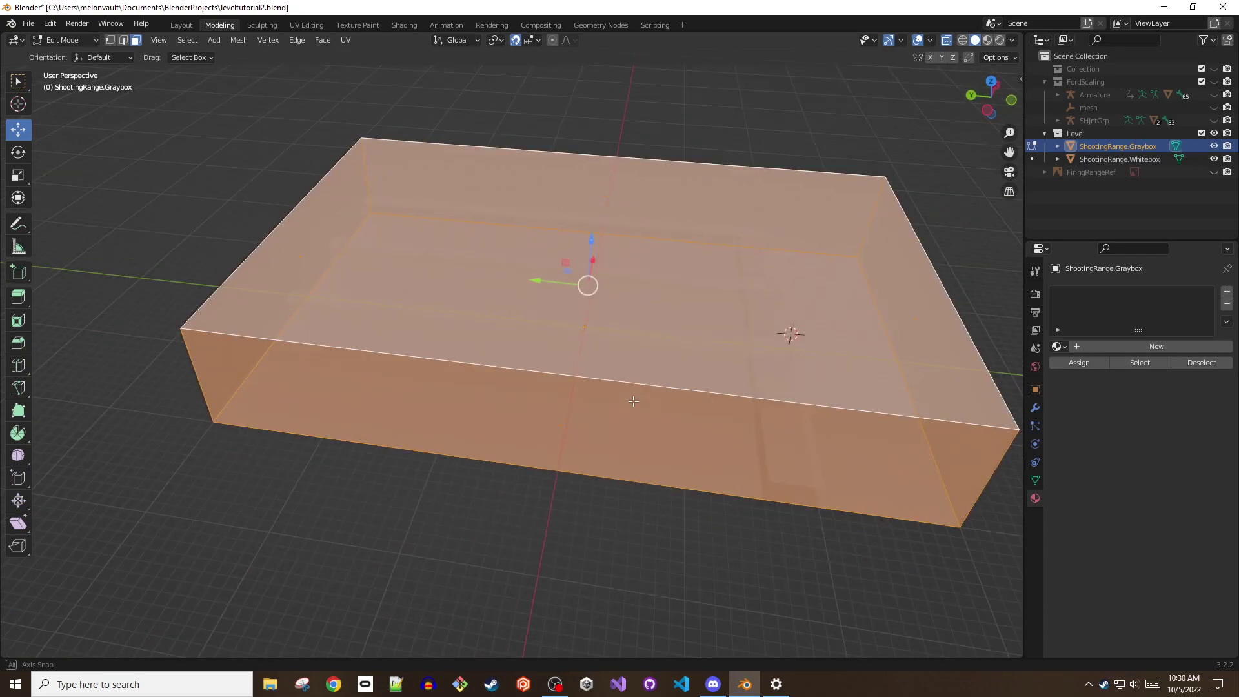
pyautogui.rightClick(487, 199)
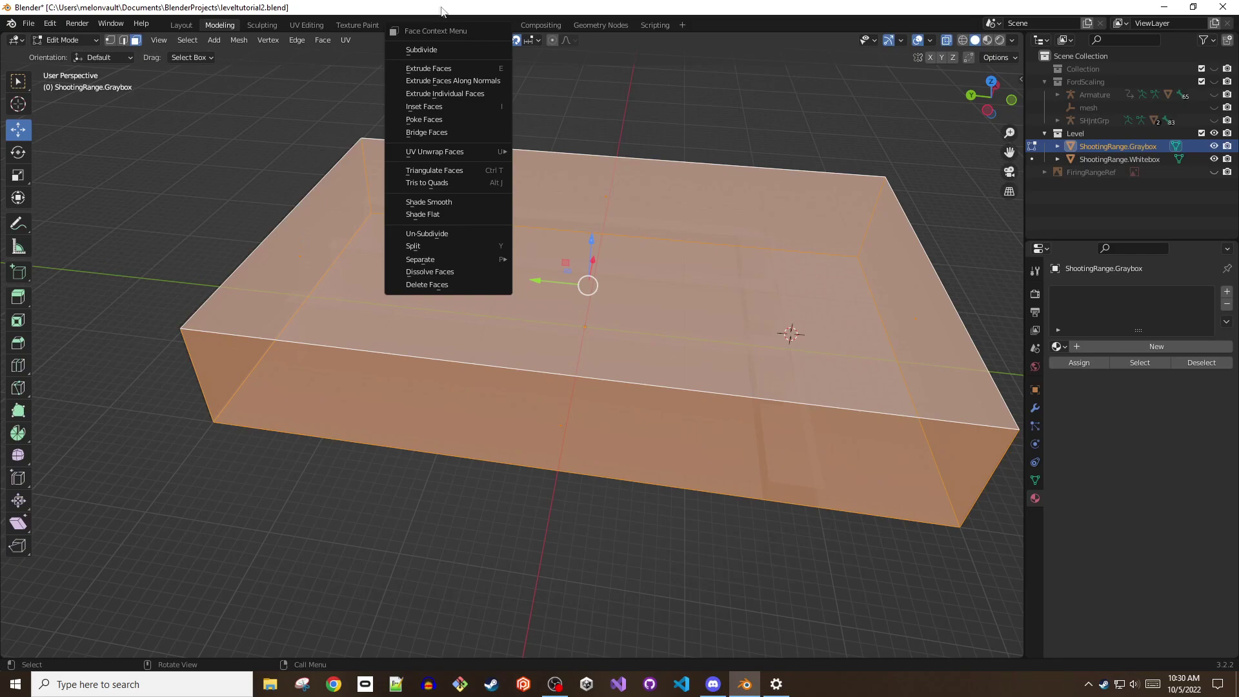
pyautogui.click(238, 40)
pyautogui.moveTo(284, 257)
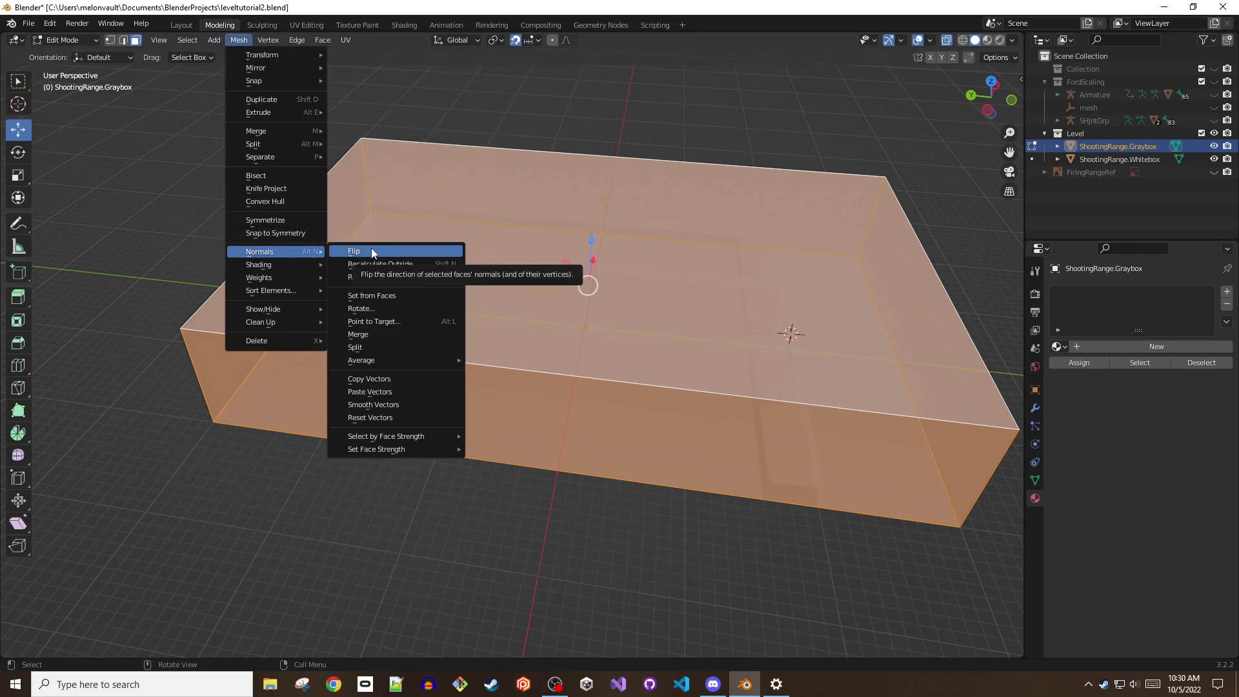
pyautogui.click(364, 251)
pyautogui.moveTo(452, 322); pyautogui.dragTo(539, 412, button='middle')
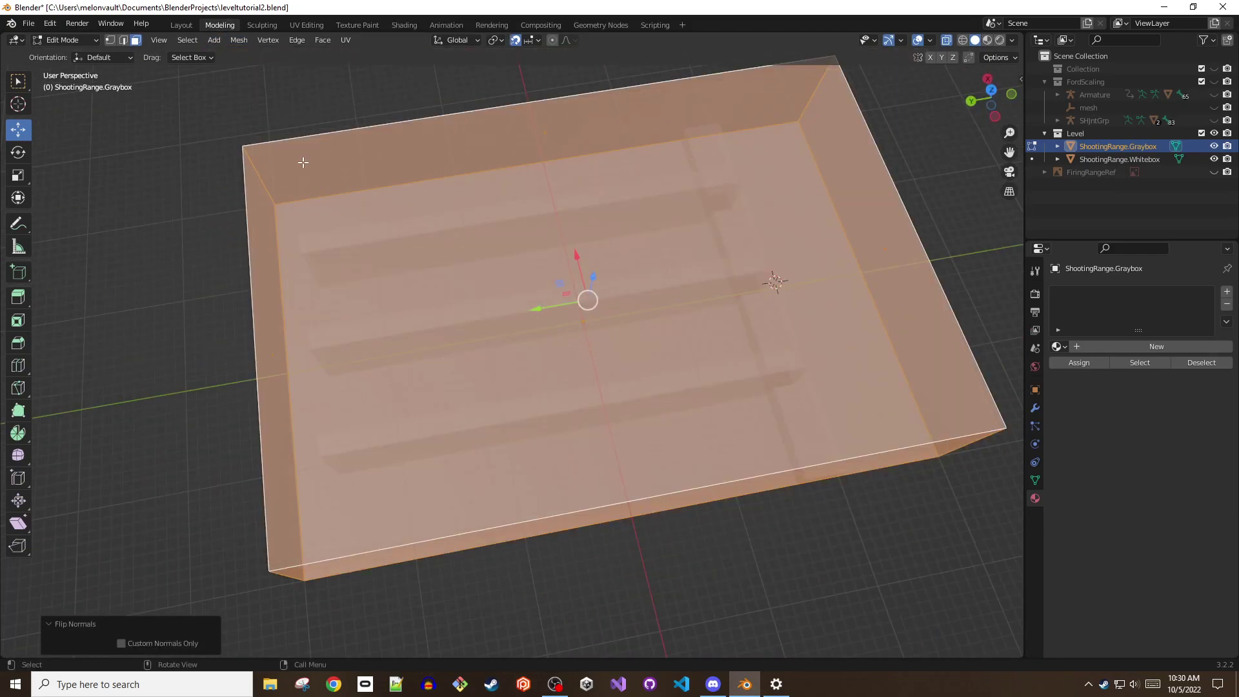
# Select the Level collection and add a new cube for the next graybox piece.
pyautogui.click(1093, 137)
pyautogui.click(214, 40)
pyautogui.click(223, 68)
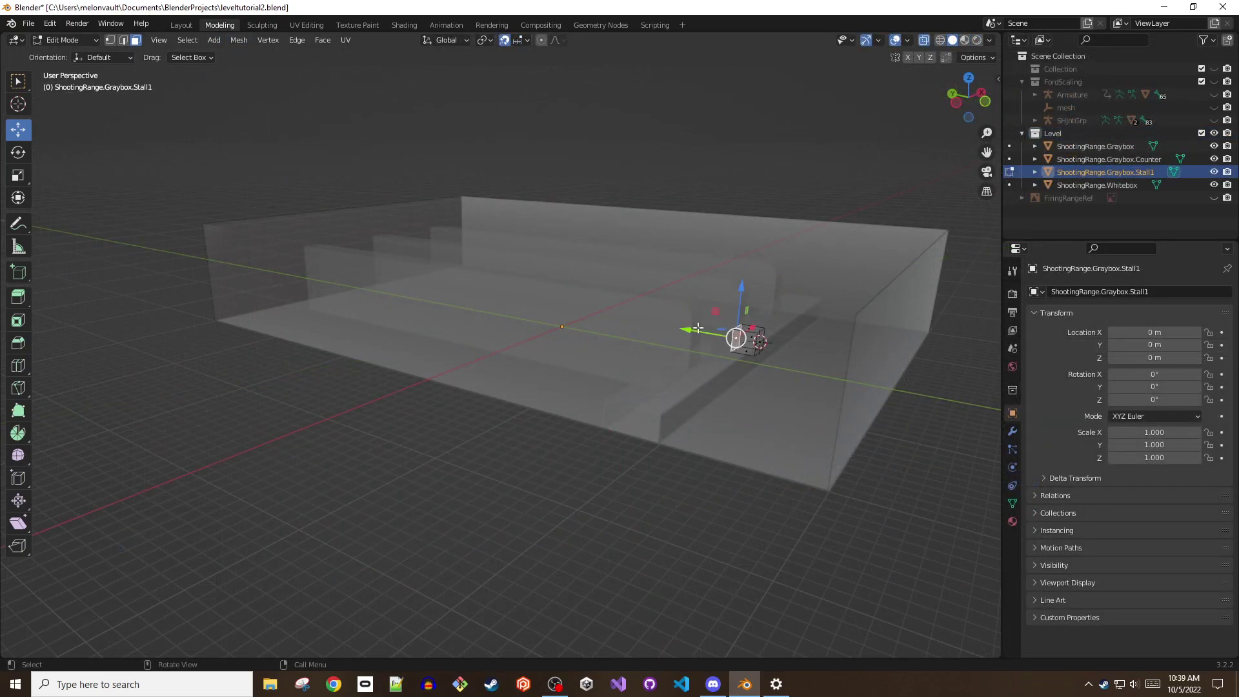
# Resize the ShootingRange.Graybox.Stall1 block by moving its faces about 0.86 m along Y, upward in Z, and about 0.12 m along X.
pyautogui.moveTo(694, 335); pyautogui.dragTo(684, 323)
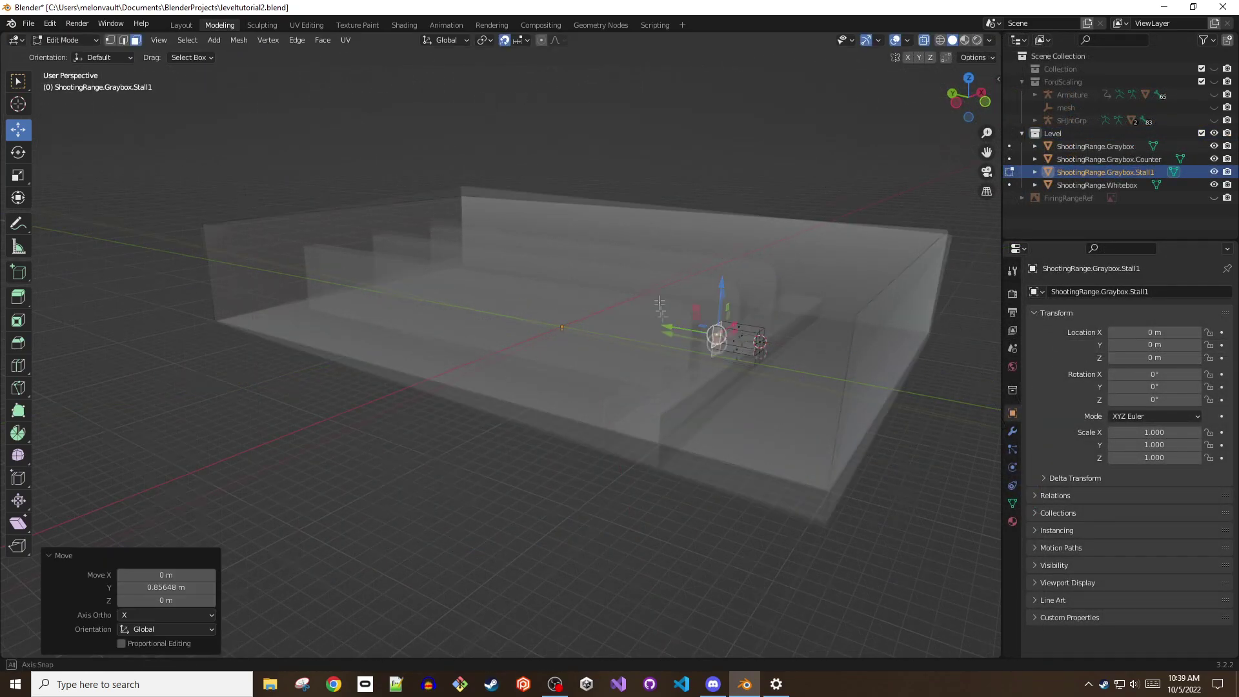
pyautogui.moveTo(684, 322); pyautogui.dragTo(549, 161, button='middle')
pyautogui.moveTo(553, 132); pyautogui.dragTo(552, 111)
pyautogui.moveTo(551, 111); pyautogui.dragTo(665, 245, button='middle')
pyautogui.moveTo(692, 392); pyautogui.dragTo(673, 382)
pyautogui.click(706, 395)
pyautogui.moveTo(706, 391); pyautogui.dragTo(716, 348, button='middle')
pyautogui.moveTo(722, 315); pyautogui.dragTo(724, 274)
pyautogui.moveTo(724, 275); pyautogui.dragTo(595, 363, button='middle')
pyautogui.moveTo(508, 514); pyautogui.dragTo(484, 510)
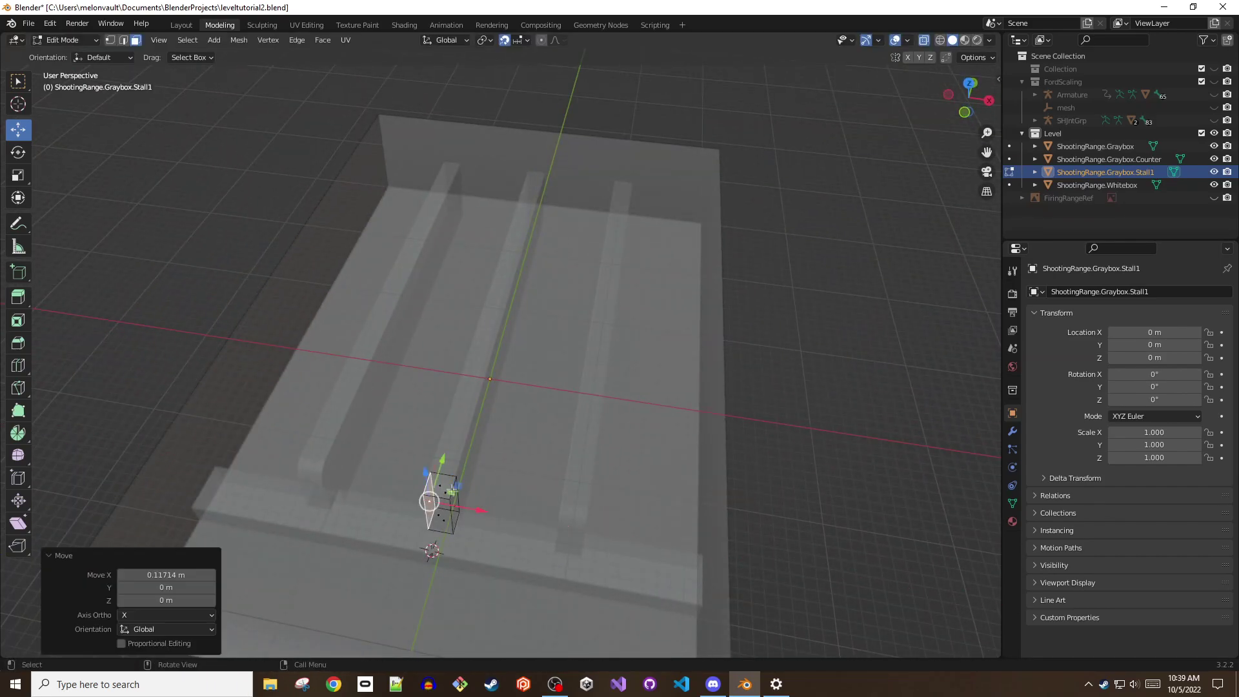
# Extrude the stall block's rear face along the lane toward the far wall to form a long divider.
pyautogui.moveTo(484, 510); pyautogui.dragTo(387, 434, button='middle')
pyautogui.press('e')
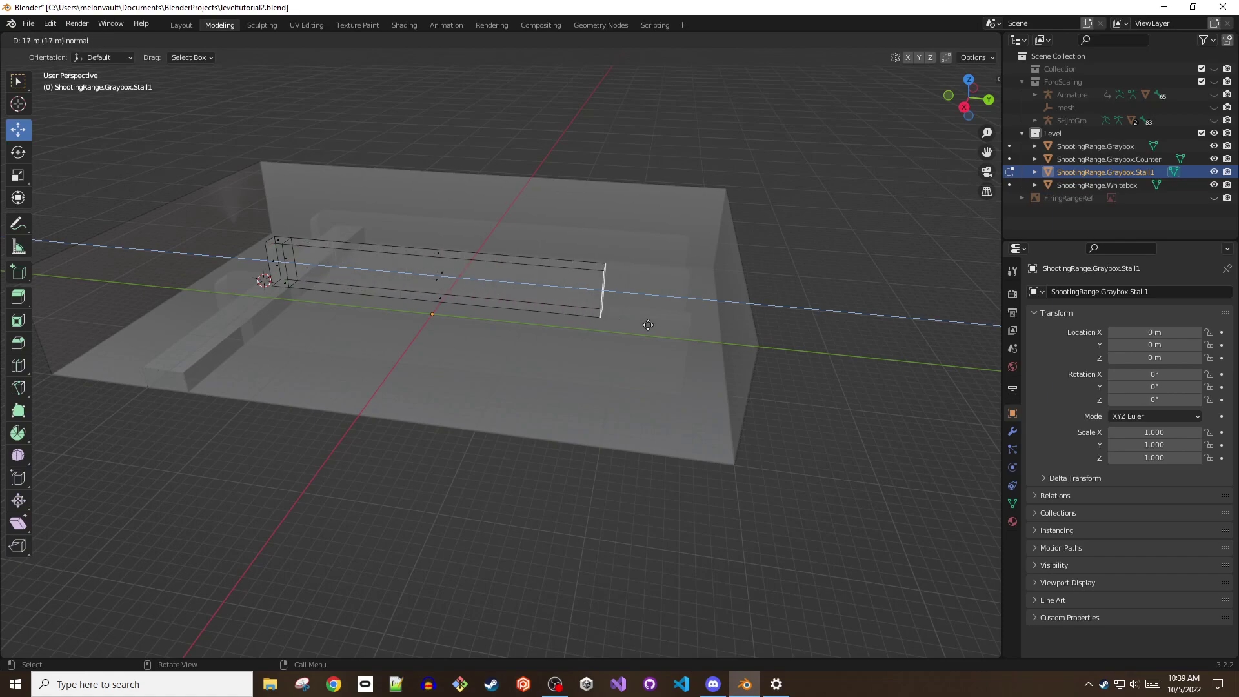
pyautogui.click(725, 326)
# Extrude the underside of the long divider section down 1 m and delete the bottom face.
pyautogui.click(504, 326)
pyautogui.press('e')
pyautogui.moveTo(538, 352)
pyautogui.mouseDown(button='middle')
pyautogui.moveTo(536, 271)
pyautogui.moveTo(524, 350)
pyautogui.mouseUp(button='middle')
pyautogui.click(532, 294)
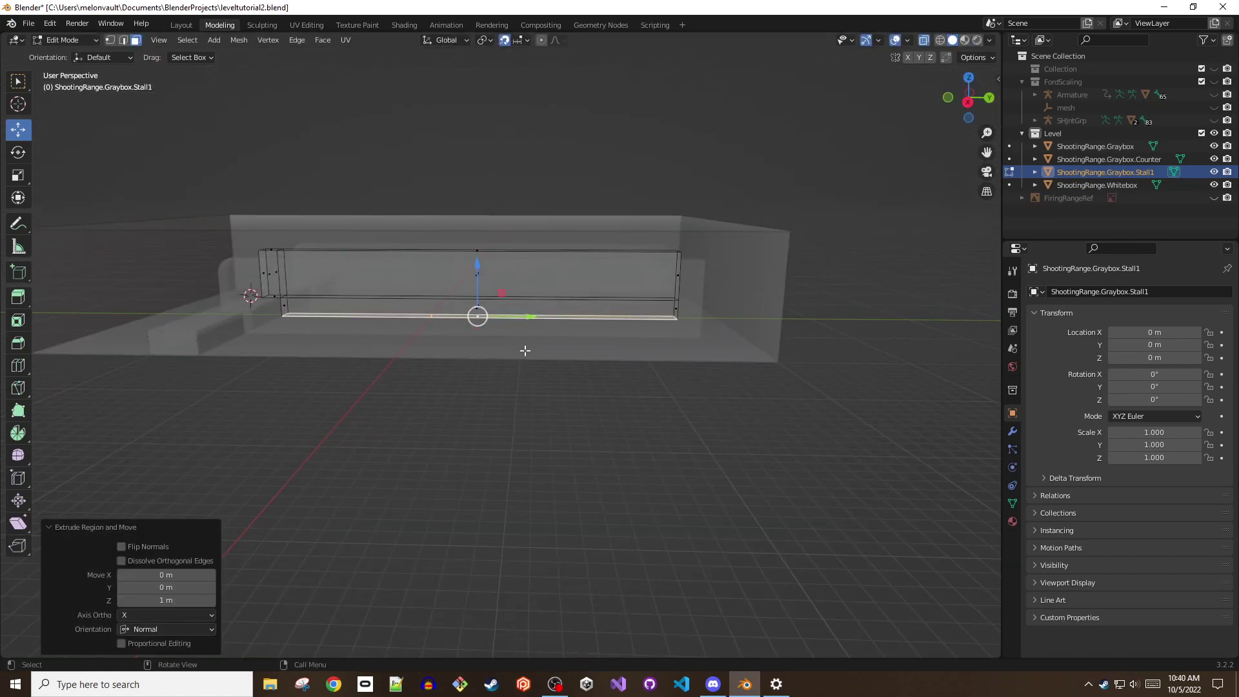
pyautogui.press('x')
pyautogui.click(586, 329)
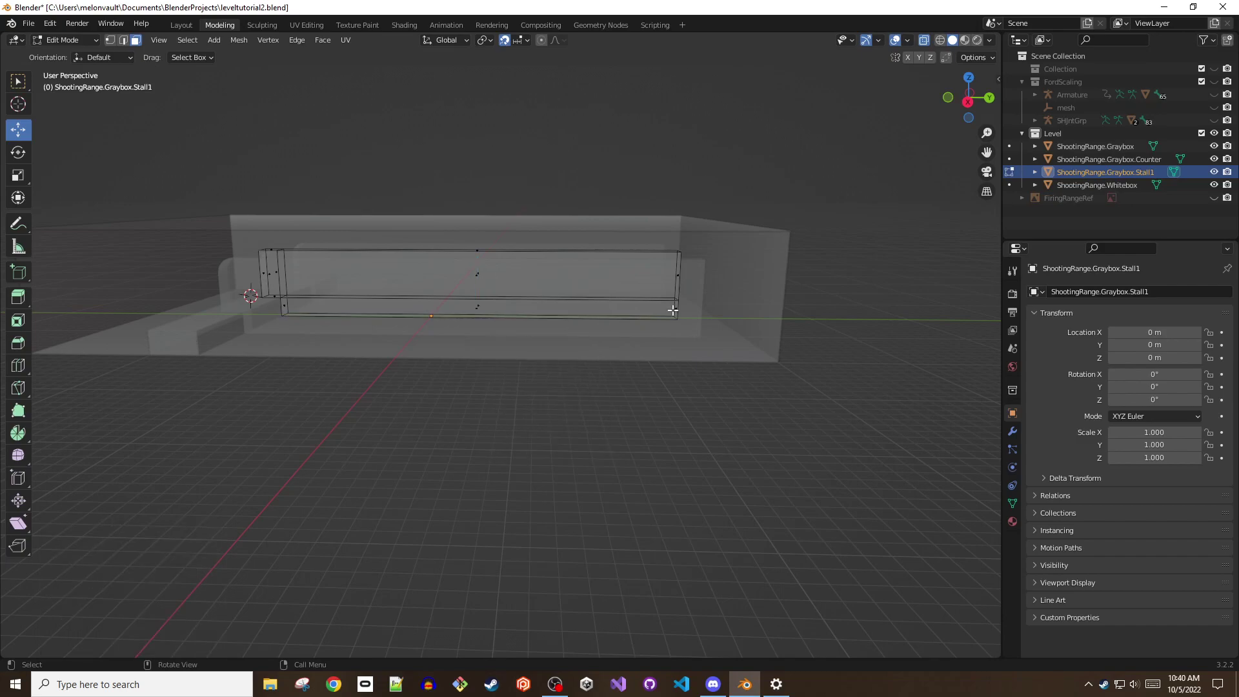
pyautogui.click(369, 319)
pyautogui.moveTo(361, 317); pyautogui.dragTo(575, 335, button='middle')
# Cut vertical edge loops over the front and top of ShootingRange.Graybox.Stall3.Cap, moving a loop about 0.05 m along X.
pyautogui.moveTo(695, 400)
pyautogui.mouseDown(button='middle')
pyautogui.moveTo(766, 355)
pyautogui.moveTo(706, 397)
pyautogui.mouseUp(button='middle')
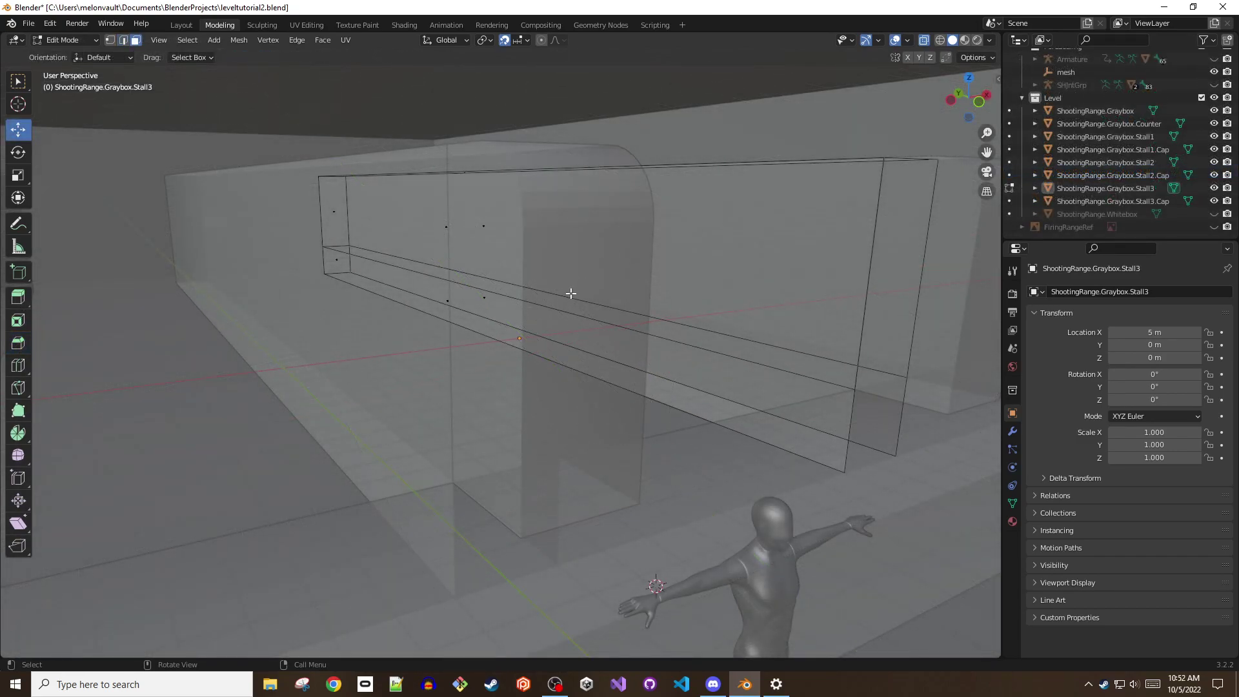
pyautogui.hotkey('shift', '`')
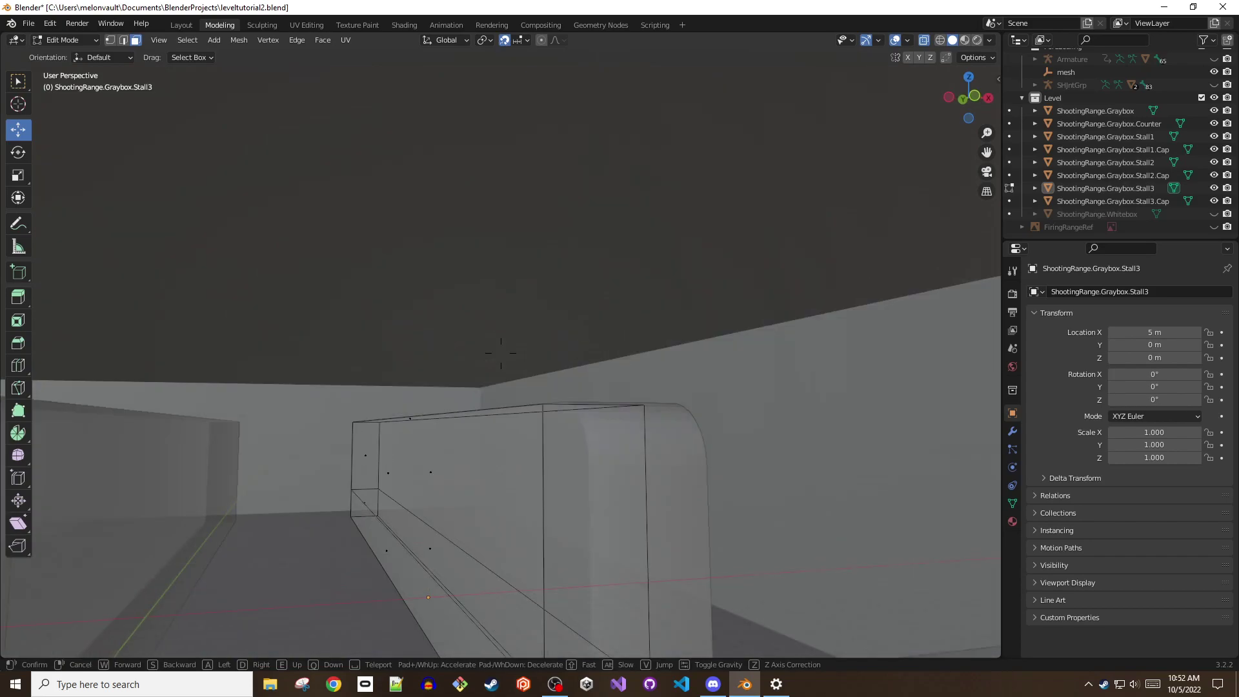
pyautogui.click(500, 354)
pyautogui.click(1010, 200)
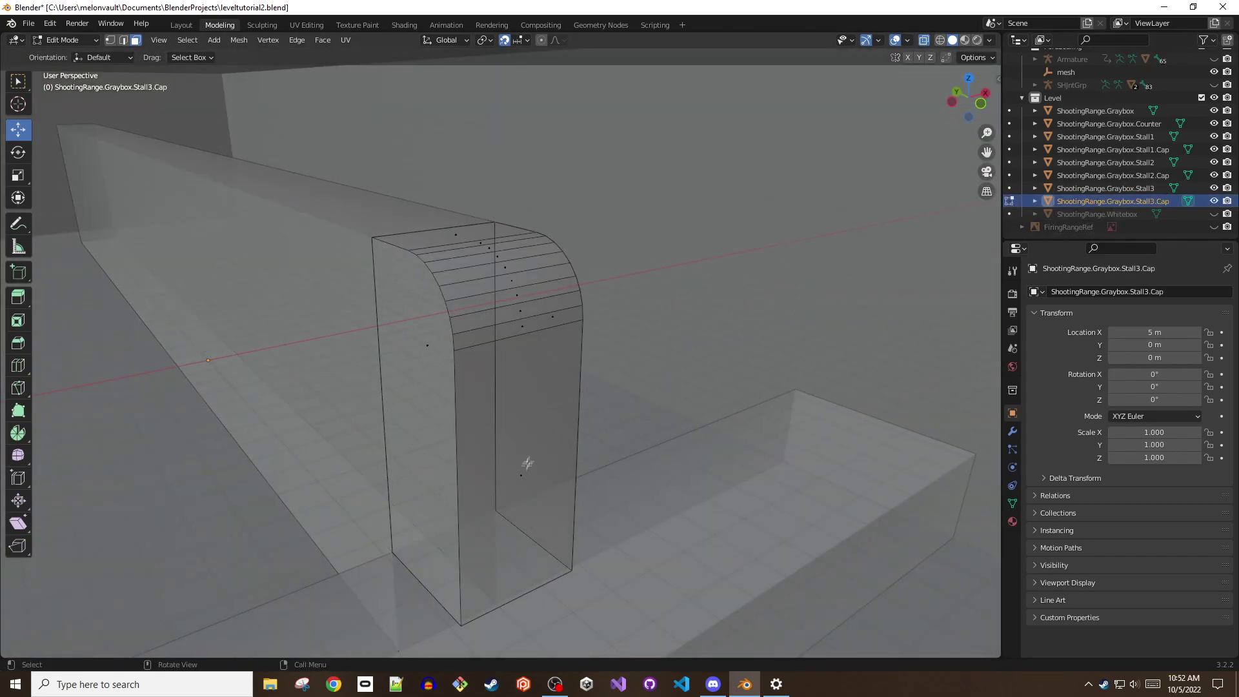
pyautogui.click(522, 475)
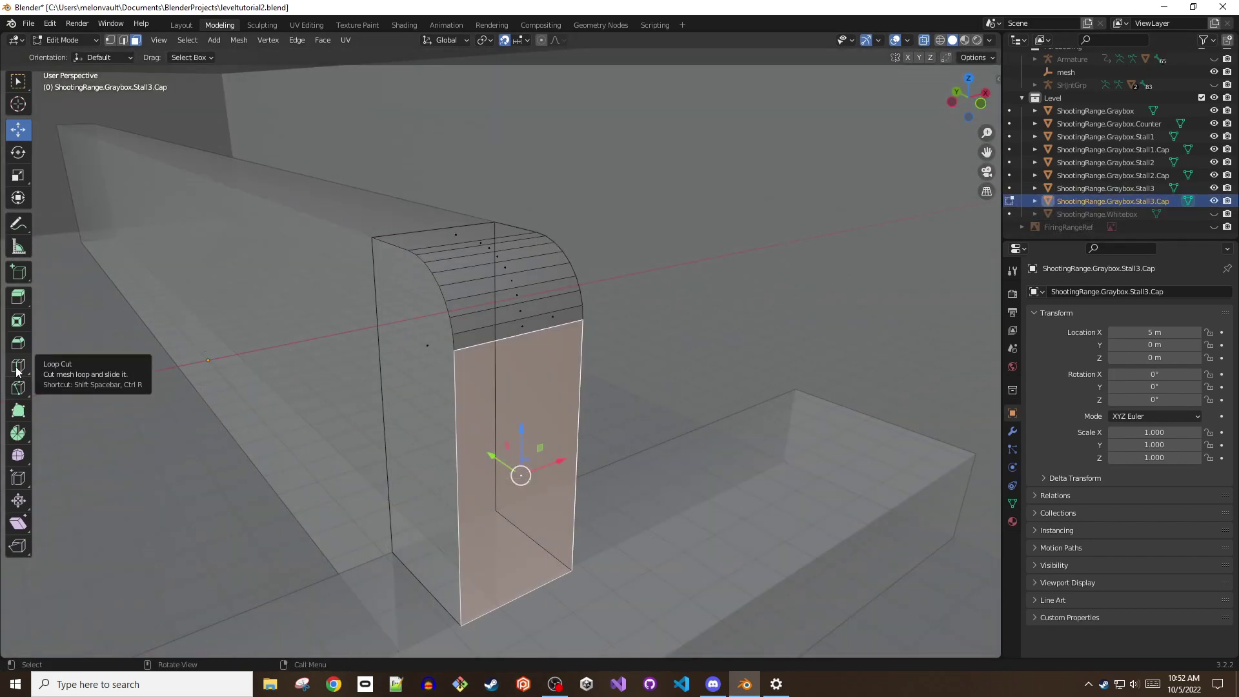
pyautogui.click(503, 344)
pyautogui.moveTo(529, 344); pyautogui.dragTo(475, 351)
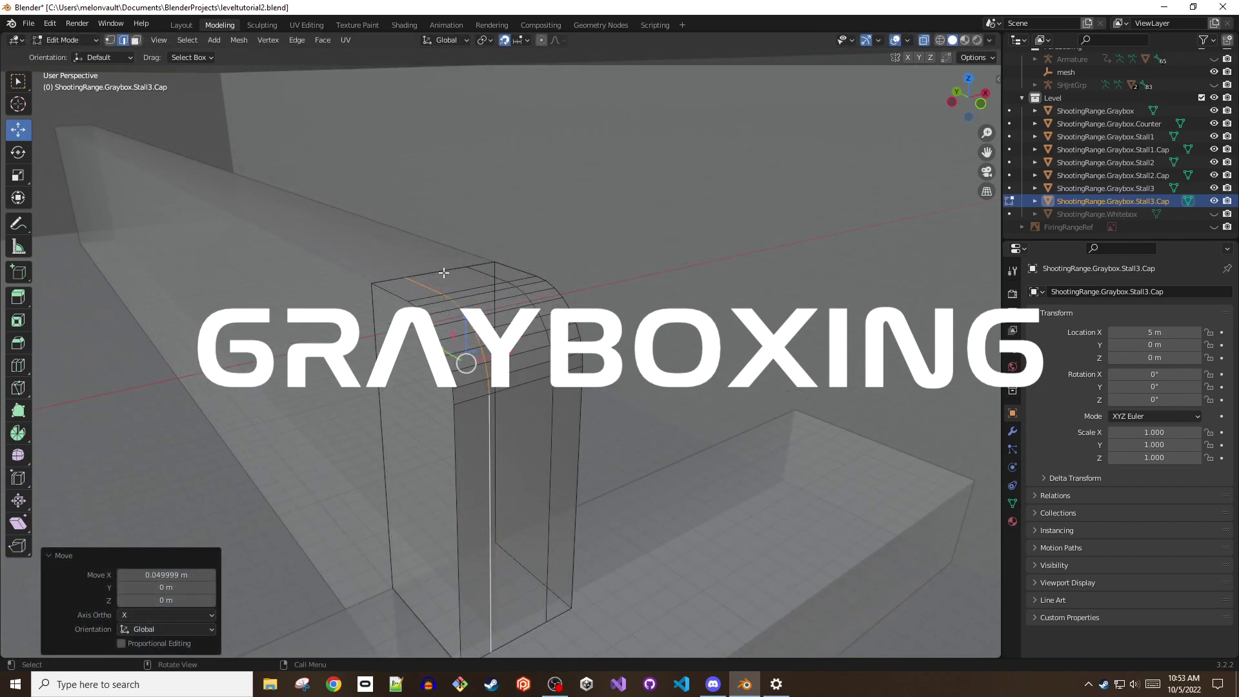
# Cut lengthwise edge loops into ShootingRange.Graybox.Stall3 and extrude the centre strip of its top down 0.25 m.
pyautogui.click(441, 269)
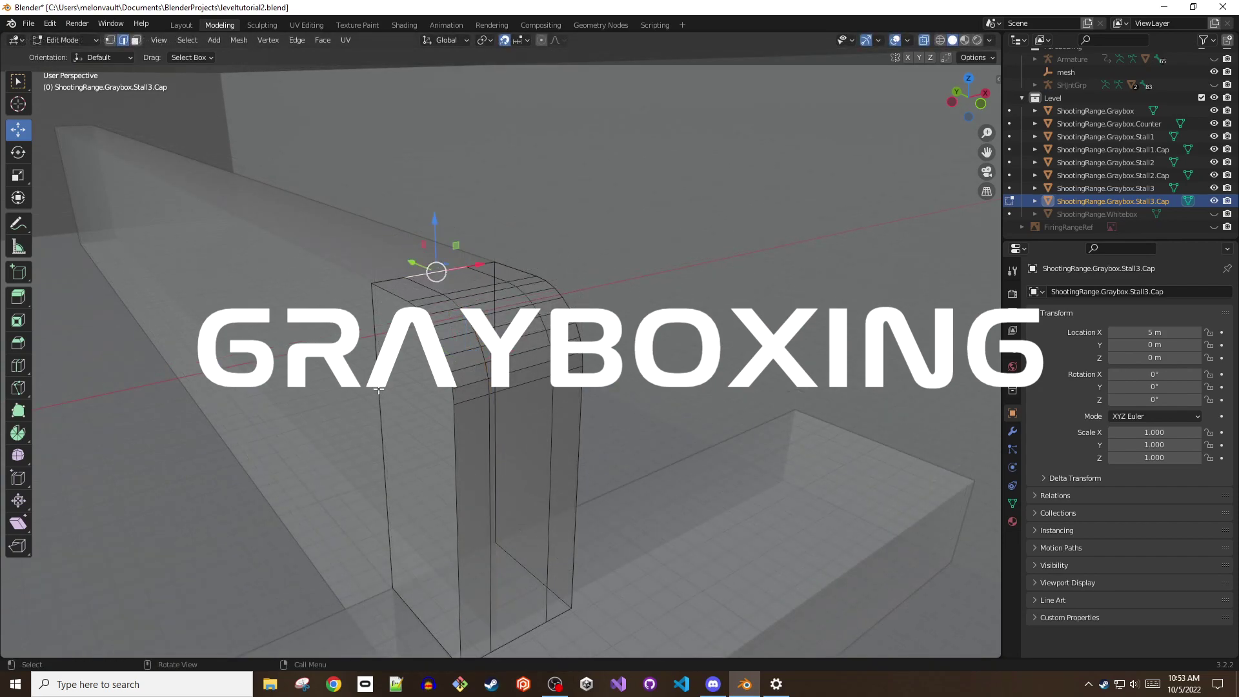
pyautogui.hotkey('ctrl', 'r')
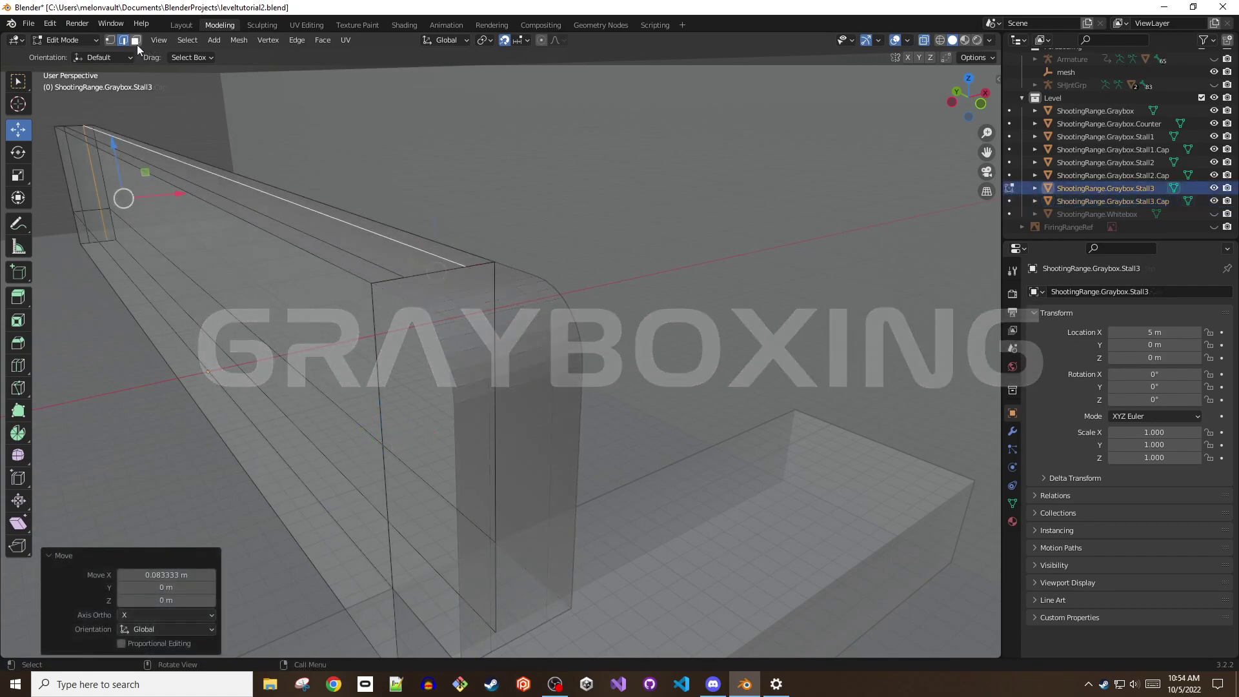
pyautogui.click(135, 40)
pyautogui.click(148, 153)
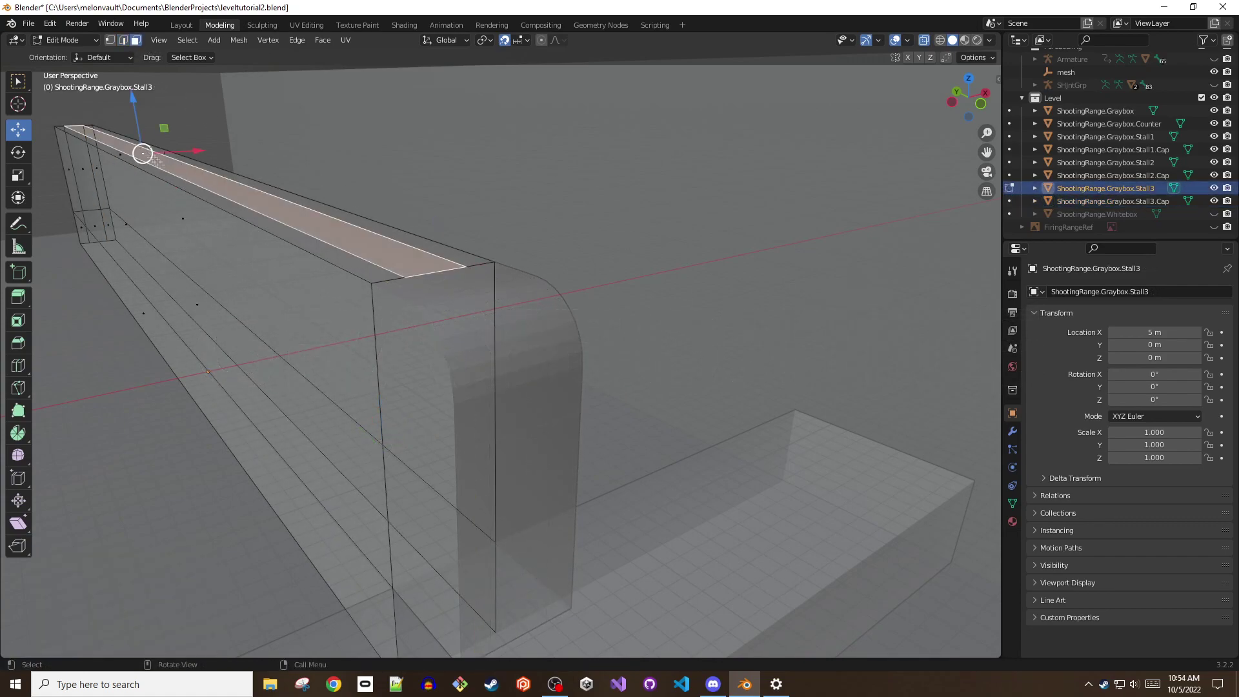
pyautogui.press('e')
pyautogui.click(189, 180)
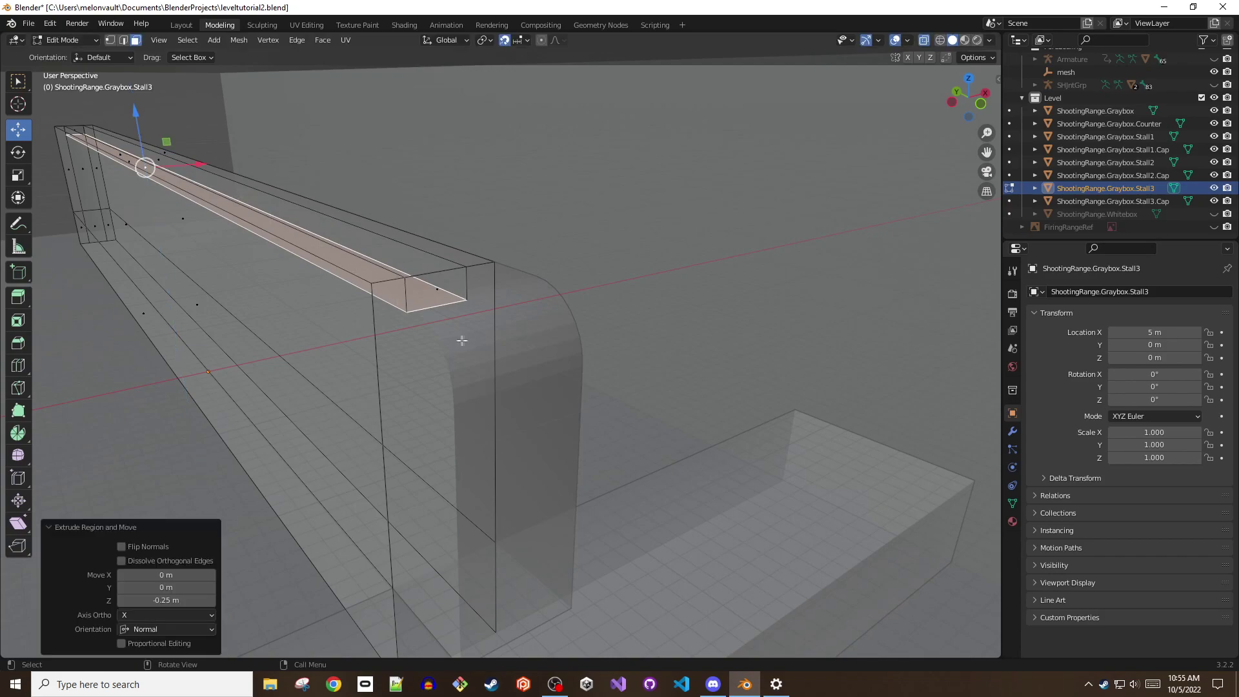
pyautogui.click(535, 447)
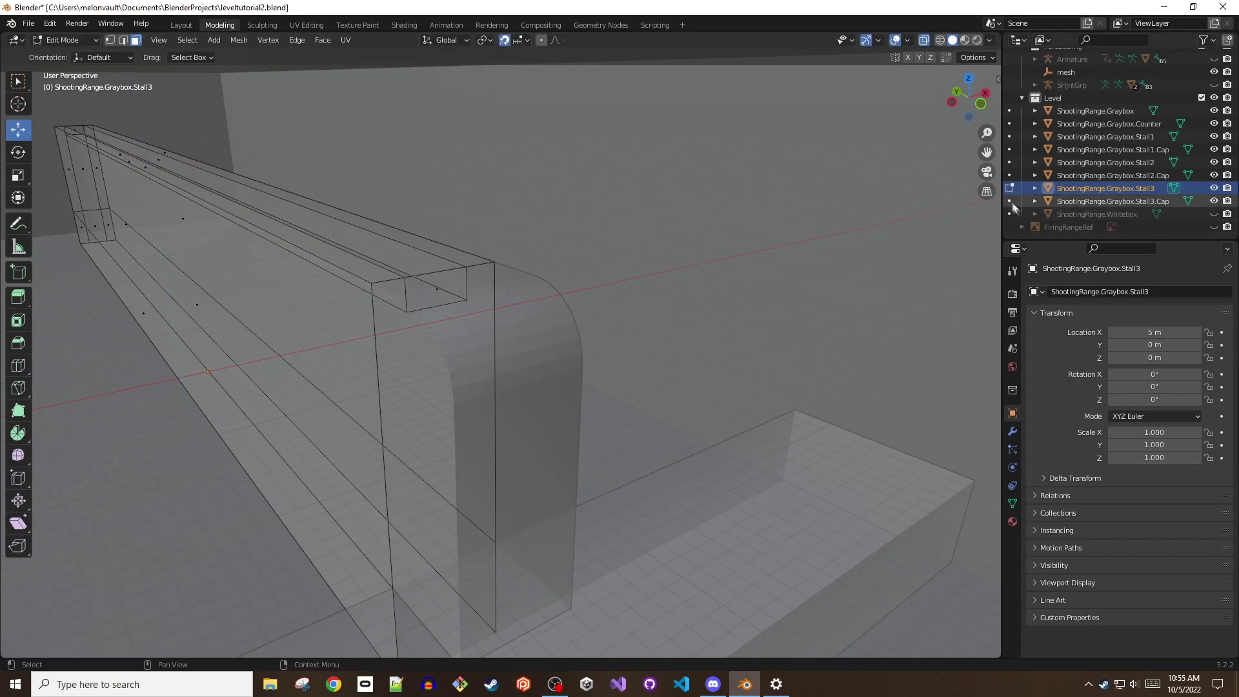
# Extrude the centre strip of faces along the front and rounded top of ShootingRange.Graybox.Stall3.Cap inward to form a recess.
pyautogui.click(1010, 201)
pyautogui.click(522, 520)
pyautogui.keyDown('ctrl'); pyautogui.click(506, 346); pyautogui.keyUp('ctrl')
pyautogui.keyDown('ctrl'); pyautogui.click(477, 287); pyautogui.keyUp('ctrl')
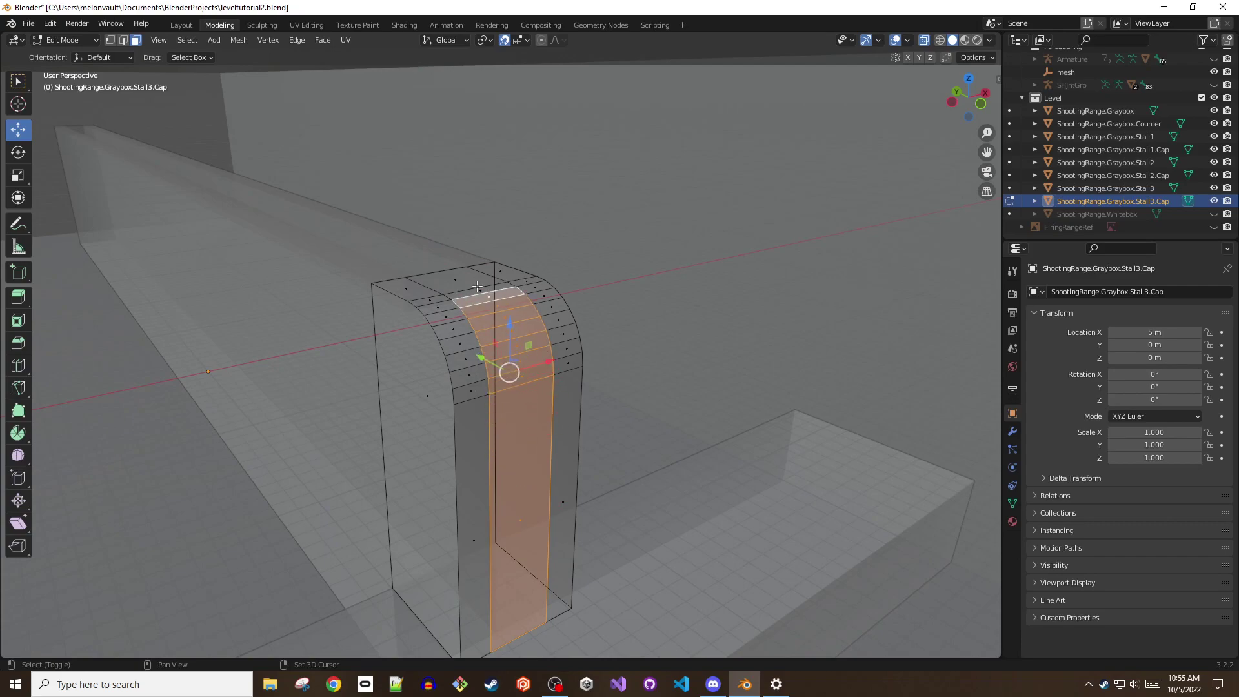
pyautogui.moveTo(17, 297); pyautogui.dragTo(65, 354)
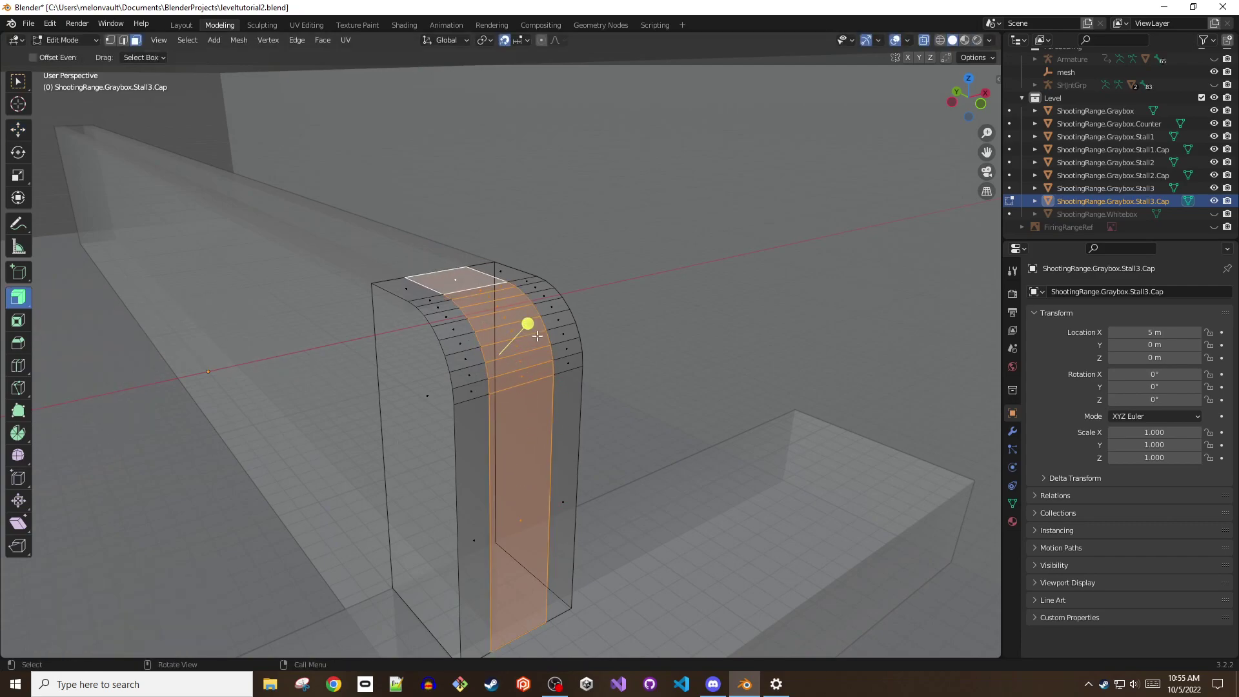
pyautogui.moveTo(527, 326); pyautogui.dragTo(521, 357)
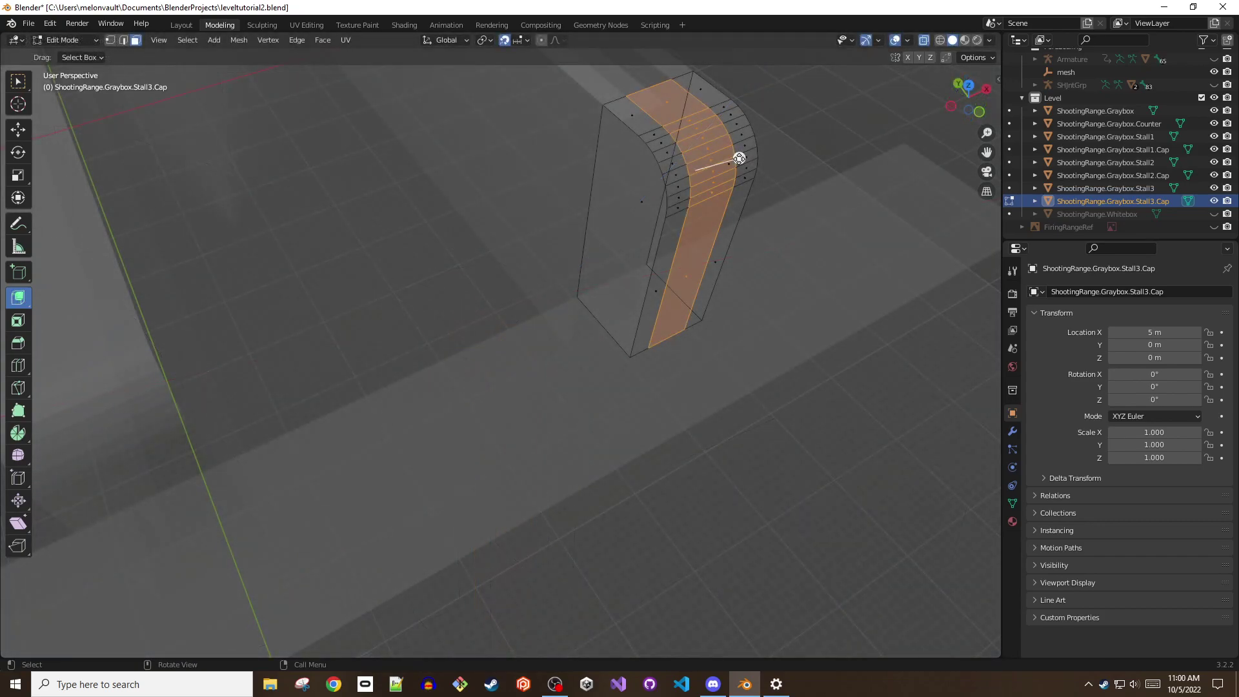
pyautogui.moveTo(738, 154); pyautogui.dragTo(728, 161)
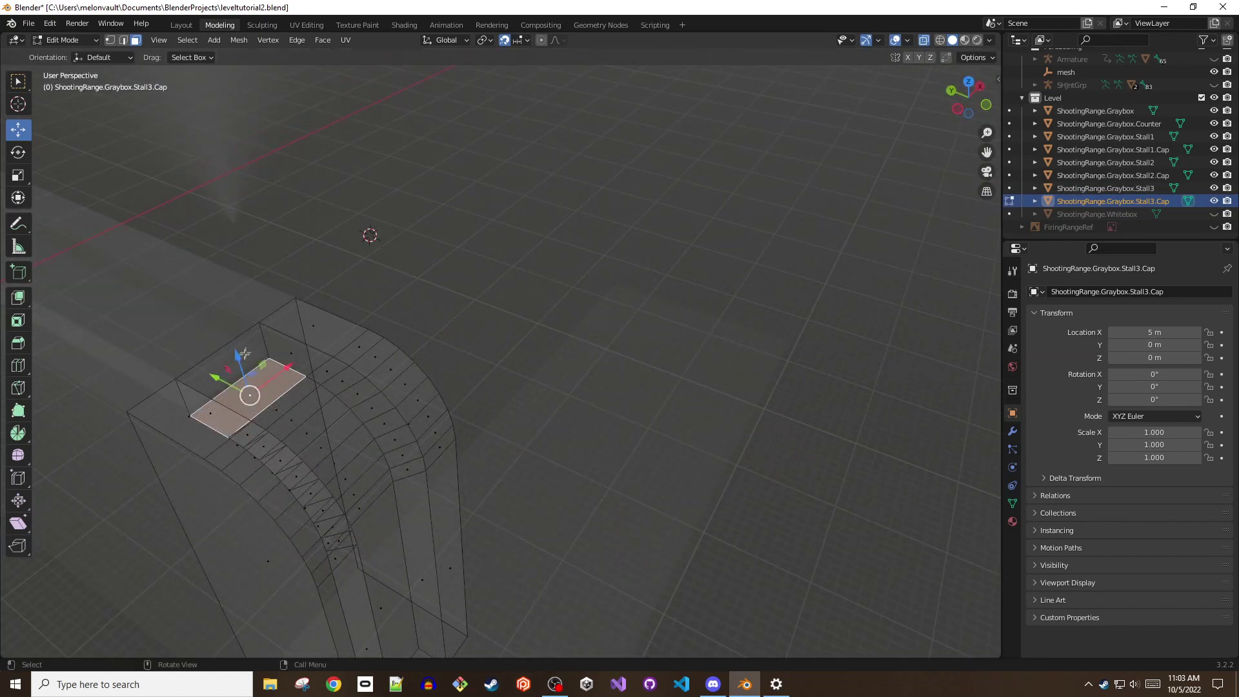
# Delete the unneeded face at the rear end of the recess on top of the Stall3 cap.
pyautogui.click(245, 354)
pyautogui.moveTo(302, 388); pyautogui.dragTo(336, 380, button='middle')
pyautogui.press('x')
pyautogui.click(366, 374)
pyautogui.moveTo(466, 337); pyautogui.dragTo(456, 331, button='middle')
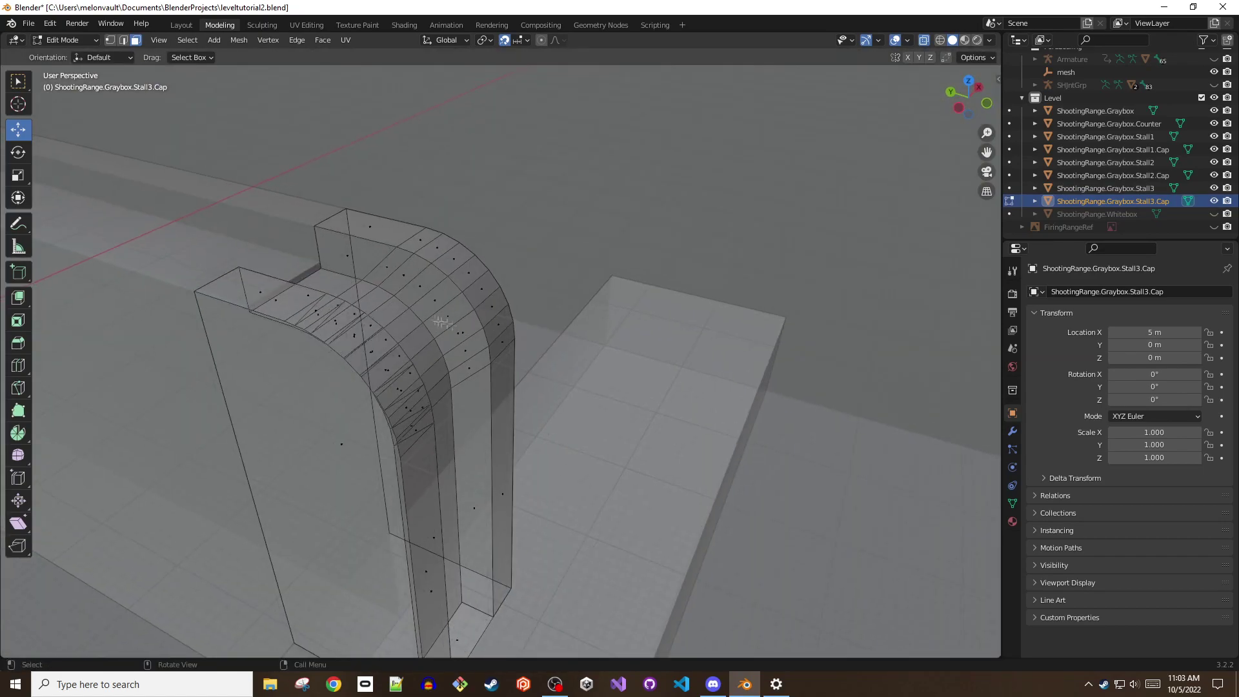
# Move the rear top edge of the cap's recess up about 0.035 m in Z and select the face at the recess's foot.
pyautogui.moveTo(280, 244); pyautogui.dragTo(279, 240)
pyautogui.moveTo(280, 240); pyautogui.dragTo(282, 278, button='middle')
pyautogui.click(282, 277)
pyautogui.moveTo(246, 238); pyautogui.dragTo(261, 248)
pyautogui.moveTo(379, 379); pyautogui.dragTo(372, 358, button='middle')
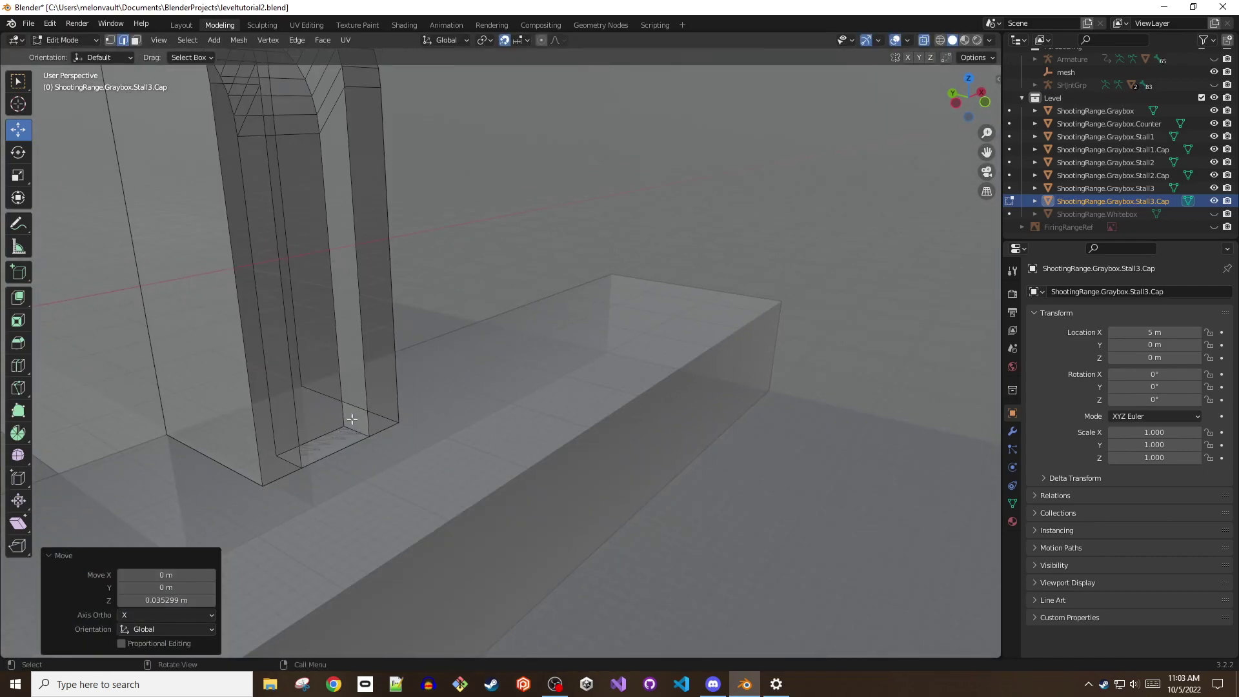
pyautogui.press('3')
pyautogui.click(333, 444)
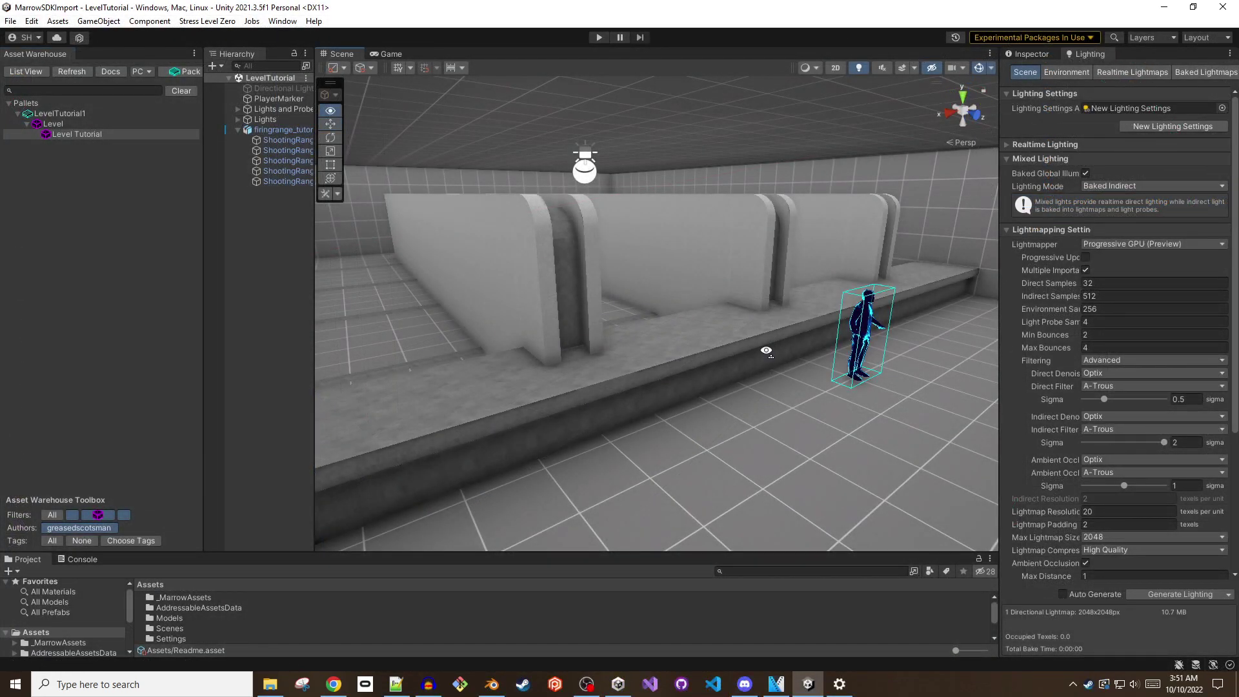
pyautogui.moveTo(734, 352); pyautogui.dragTo(737, 393, button='right')
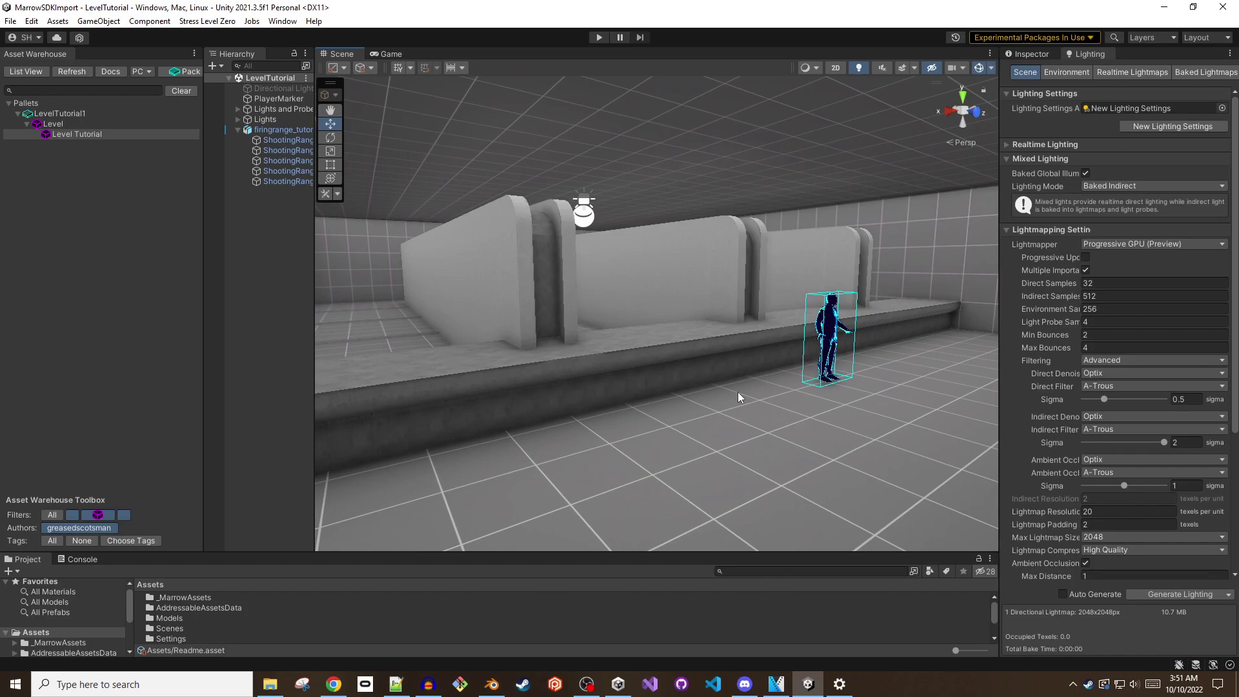